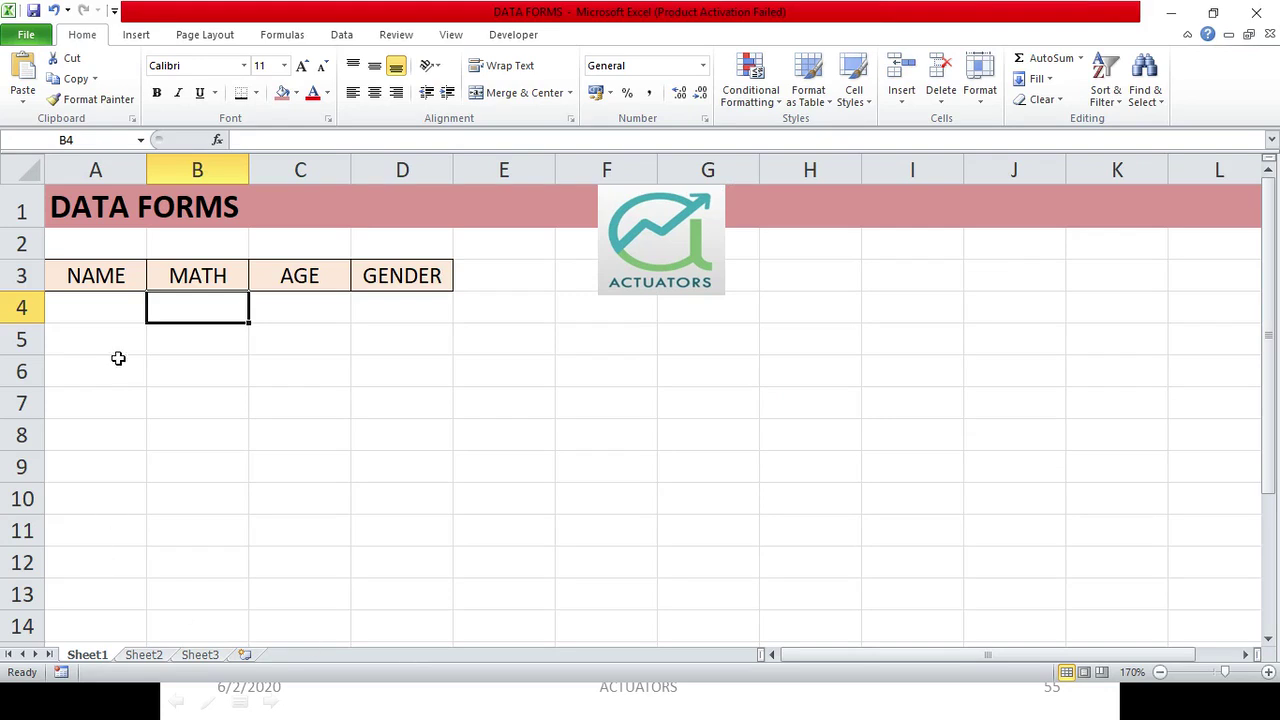
click(112, 276)
click(193, 276)
click(114, 279)
click(185, 272)
click(285, 275)
click(380, 273)
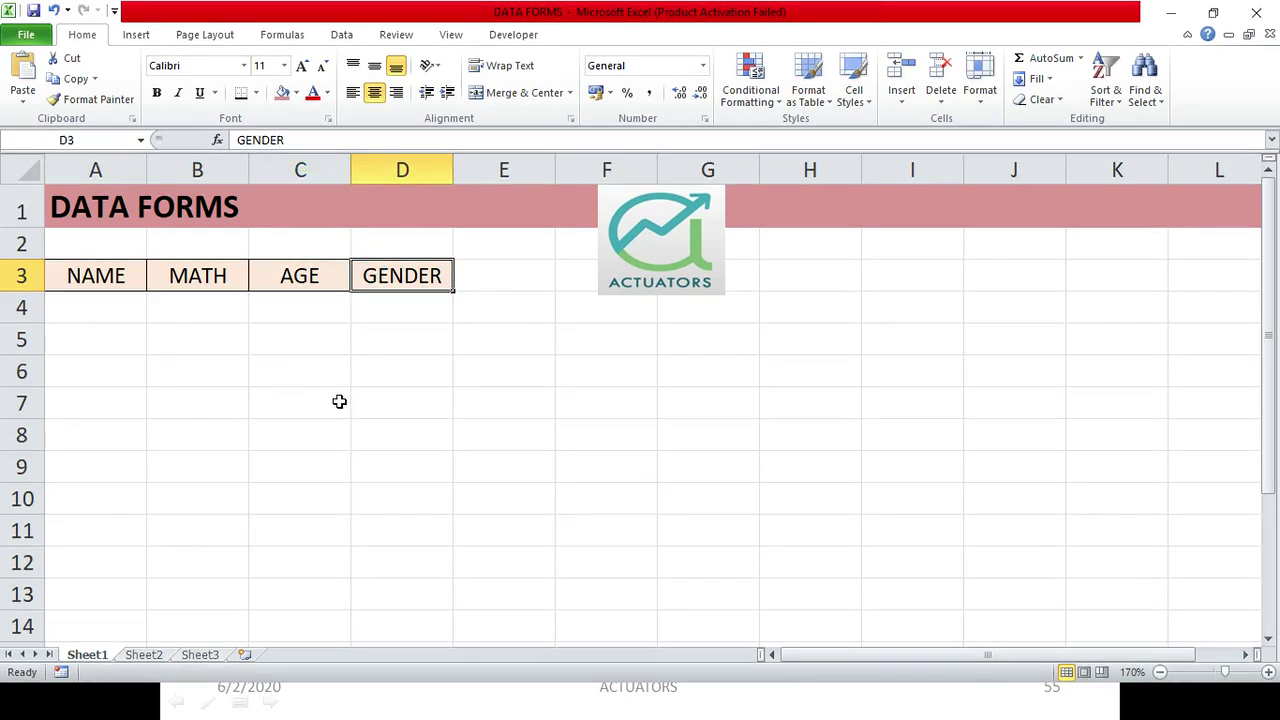
- Fill row 4 with the first student's name, math score 90, age 17 and gender Male
click(115, 314)
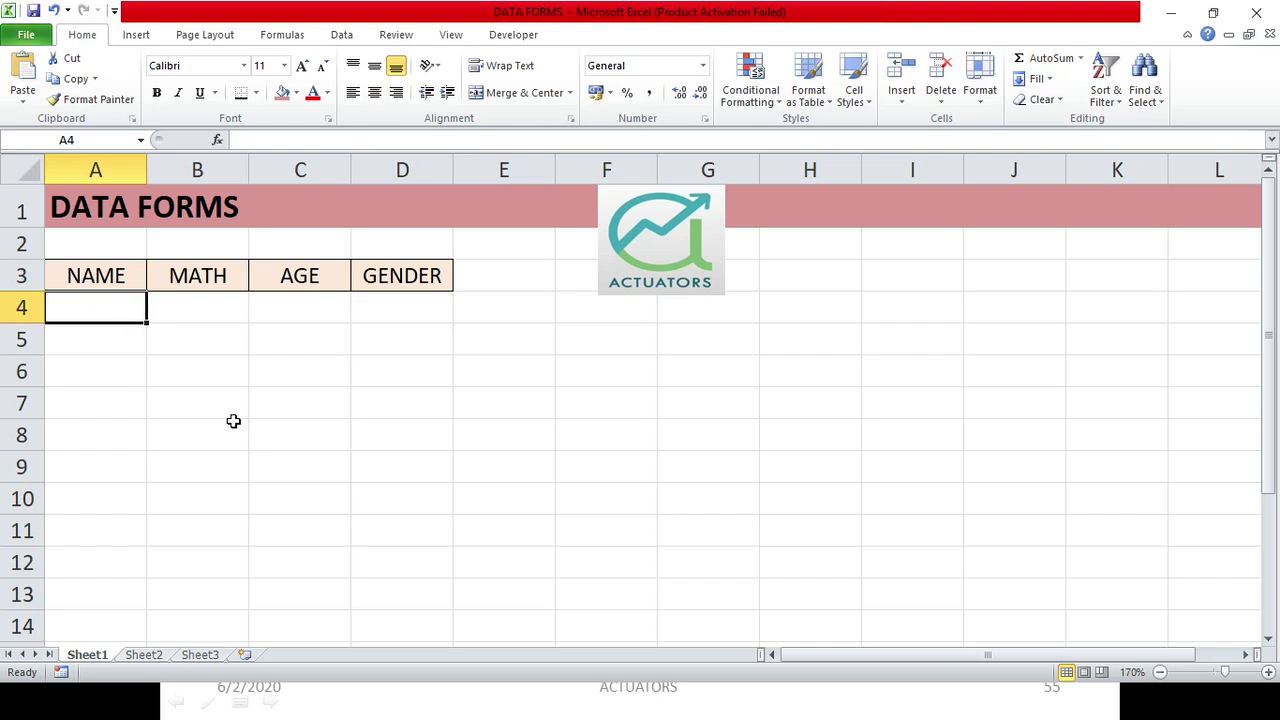
text(Mo)
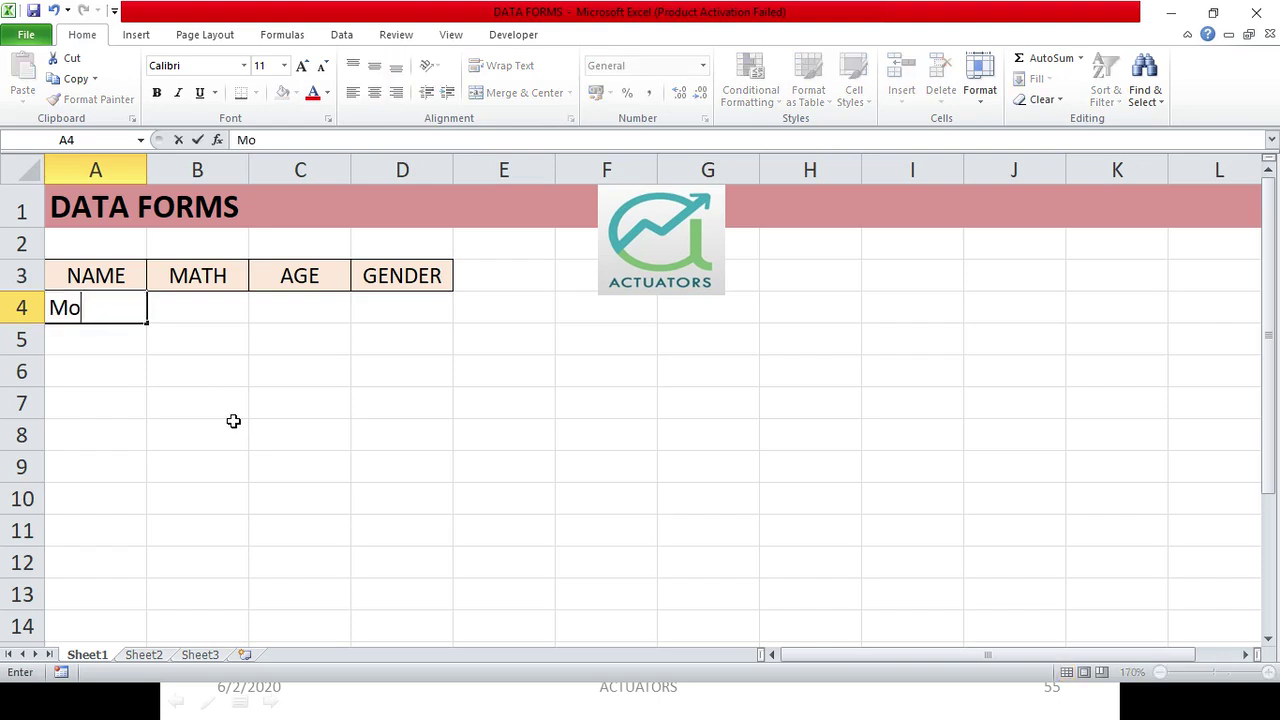
text(hyt)
key(Tab)
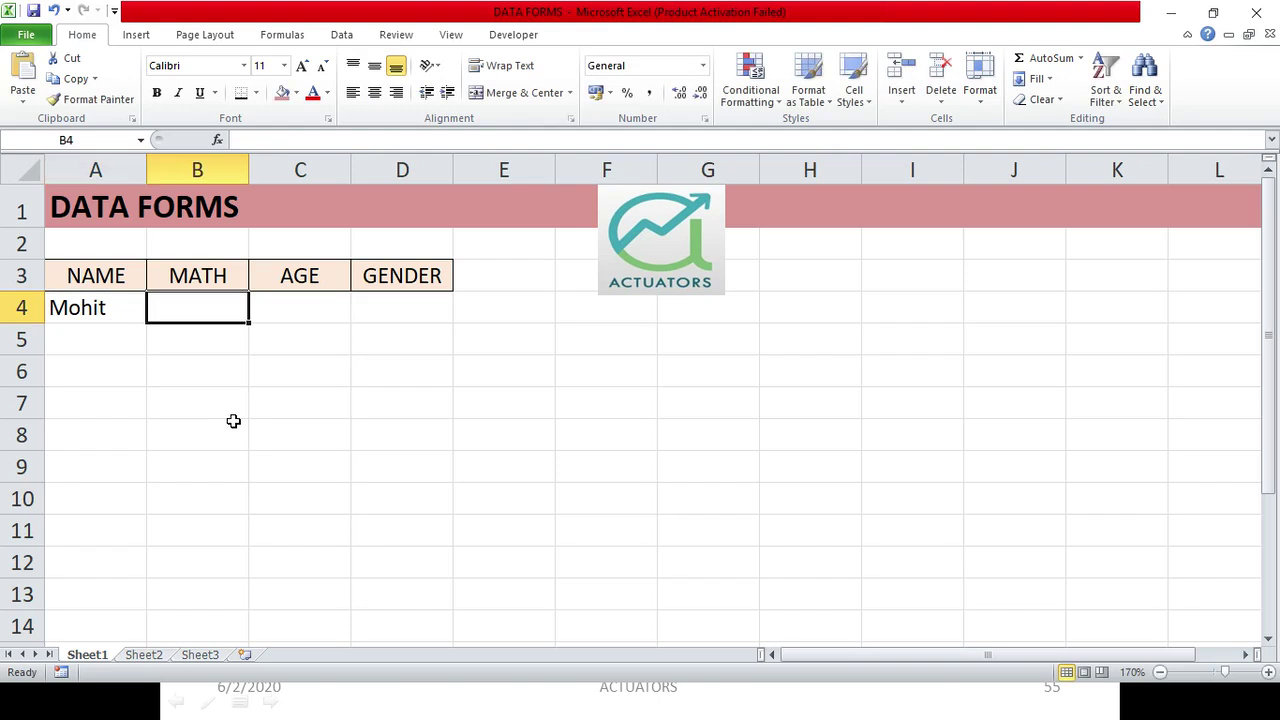
text(90)
key(Tab)
text(17)
key(Tab)
text(Male)
key(Down)
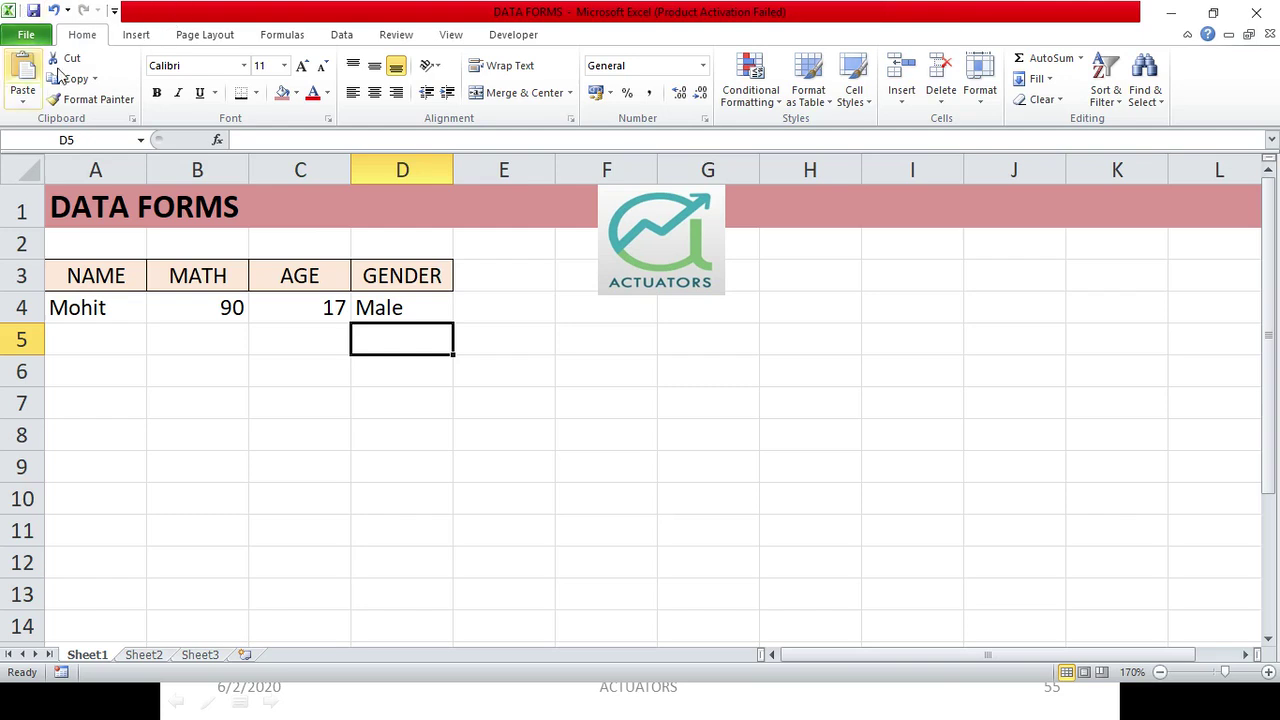
- Add the Form command from Commands Not in the Ribbon to the Quick Access Toolbar for all documents
click(115, 12)
click(190, 306)
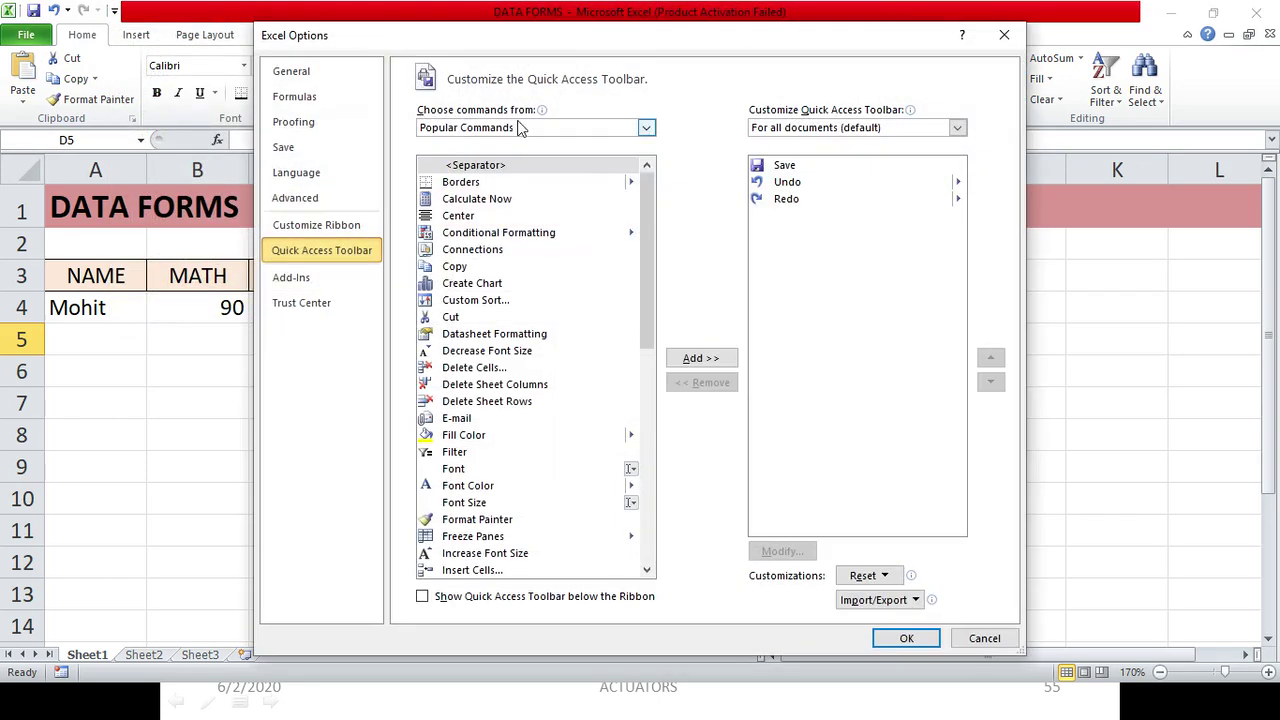
click(647, 129)
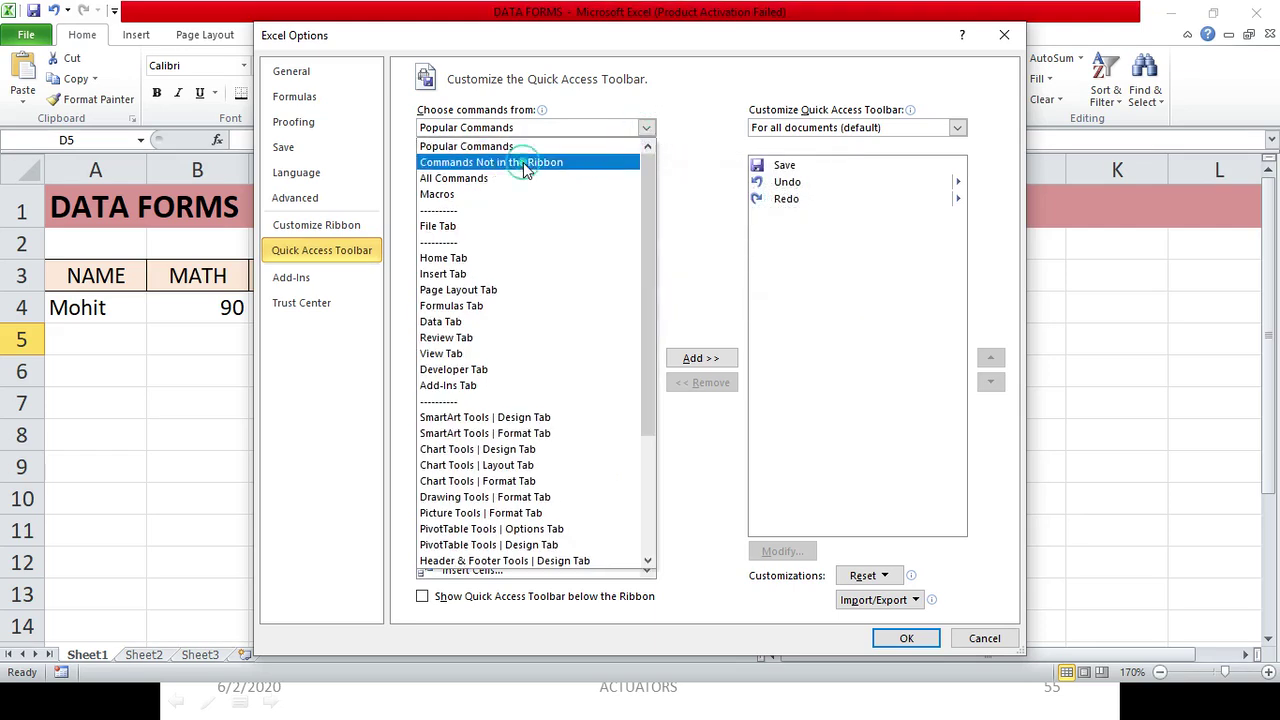
click(523, 162)
drag(651, 192, 672, 312)
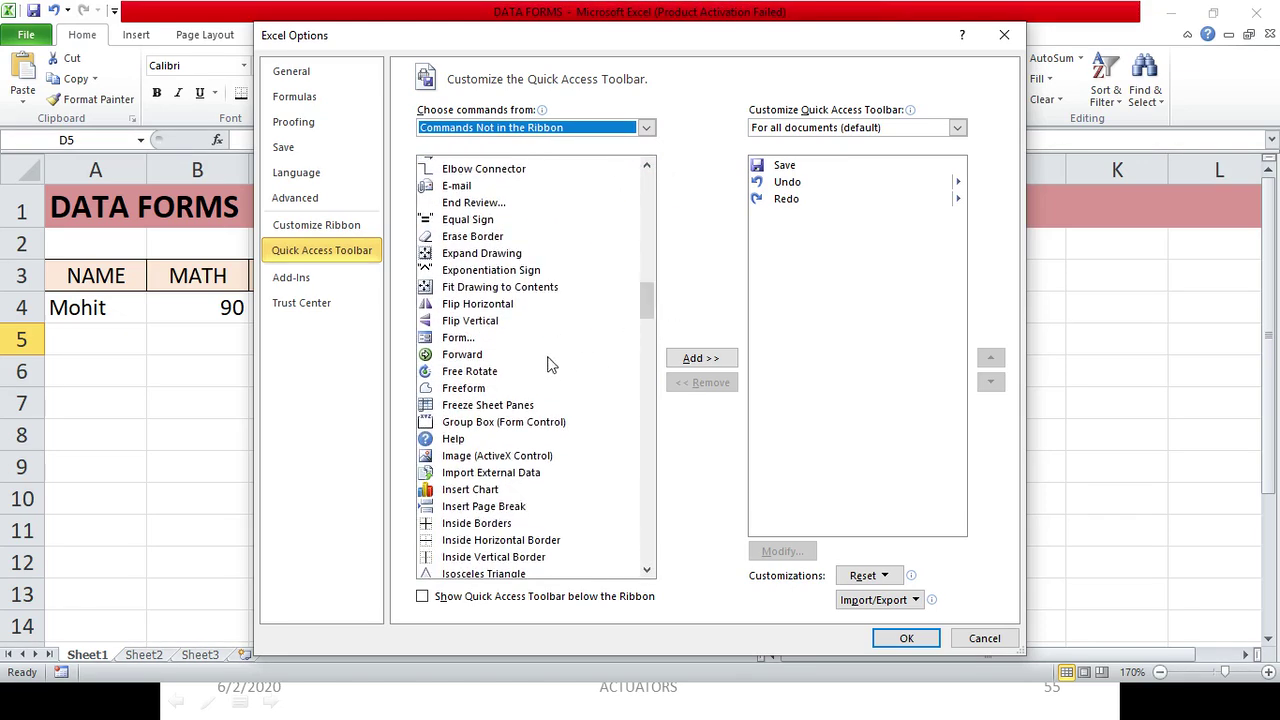
click(472, 341)
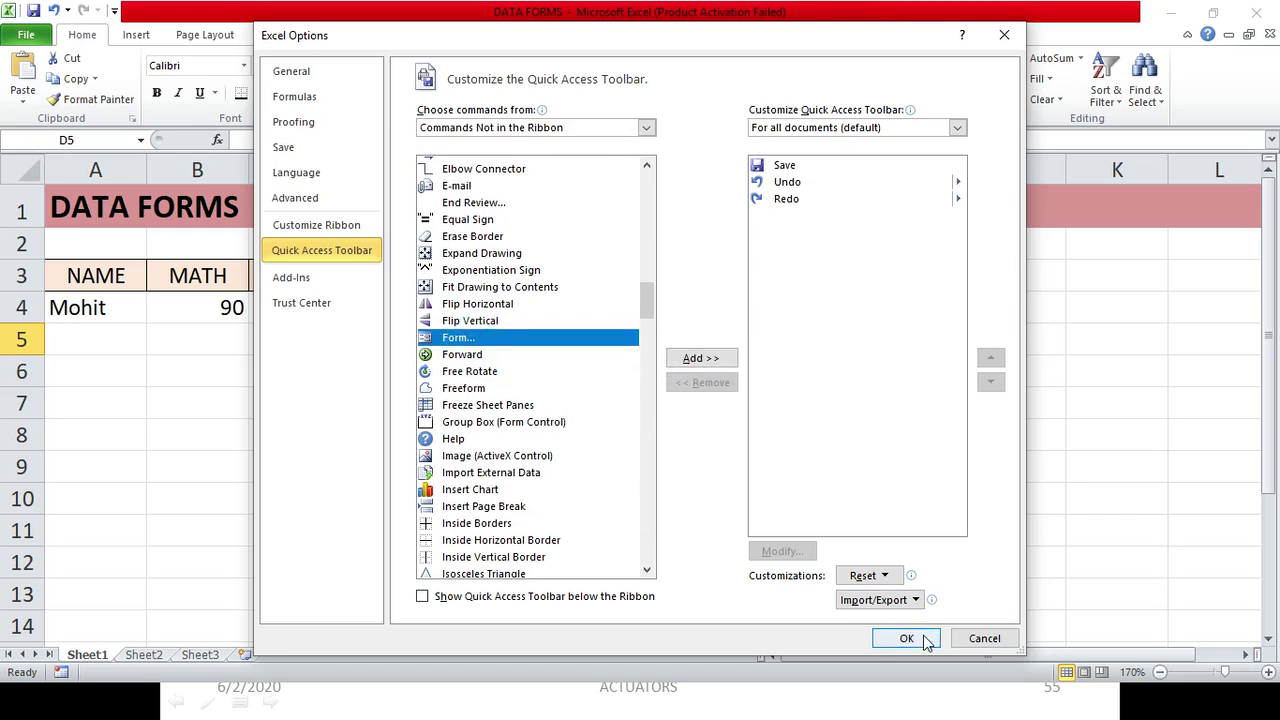
click(731, 358)
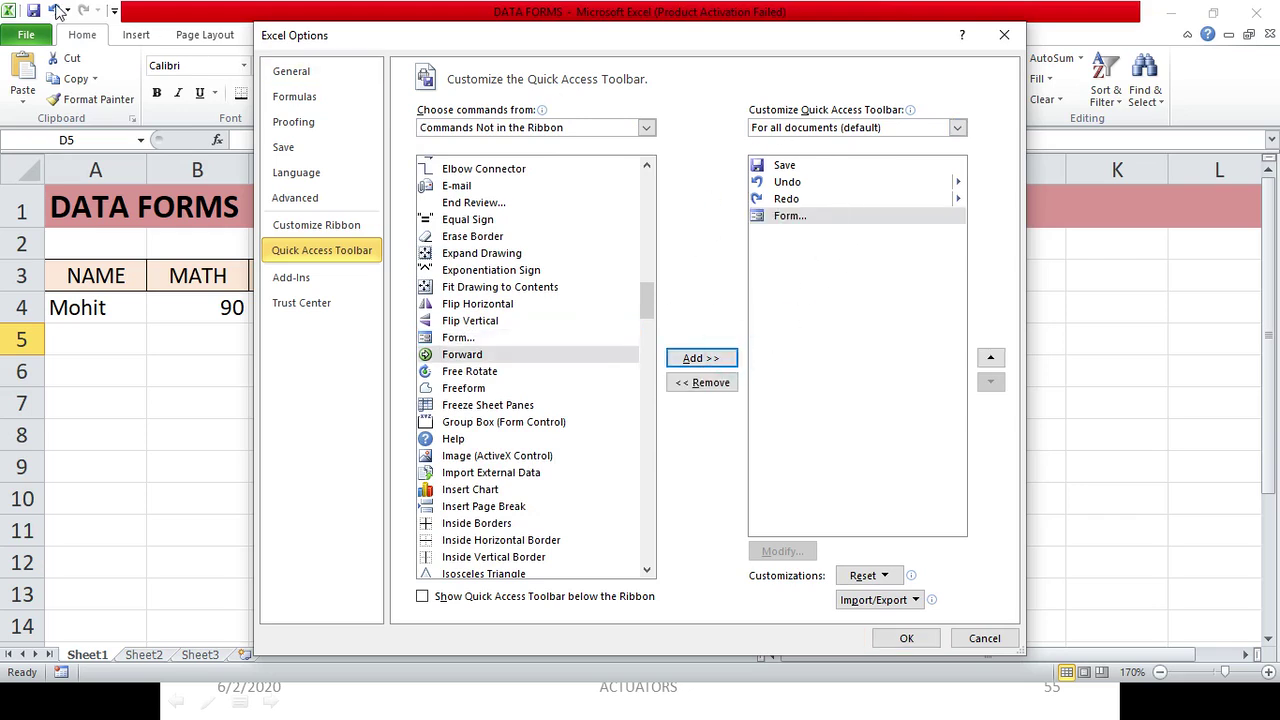
click(928, 640)
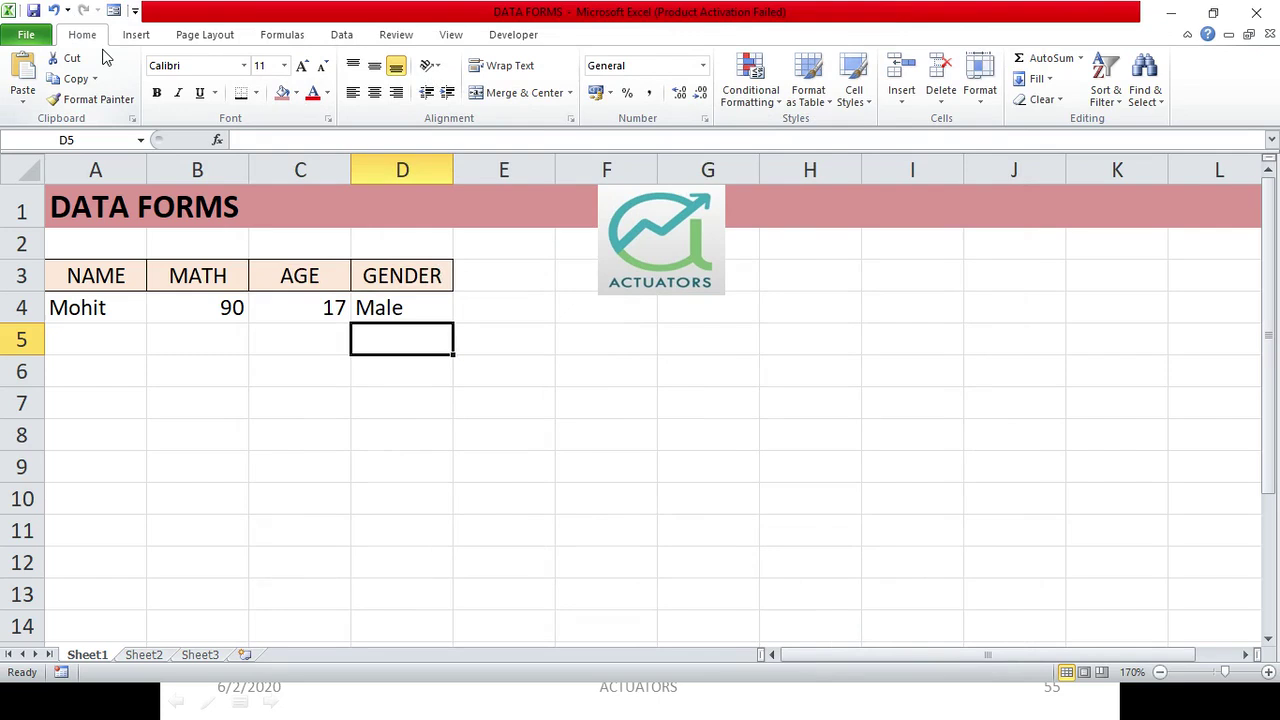
- Convert the range A3:D4 into a table with headers
drag(110, 276, 436, 304)
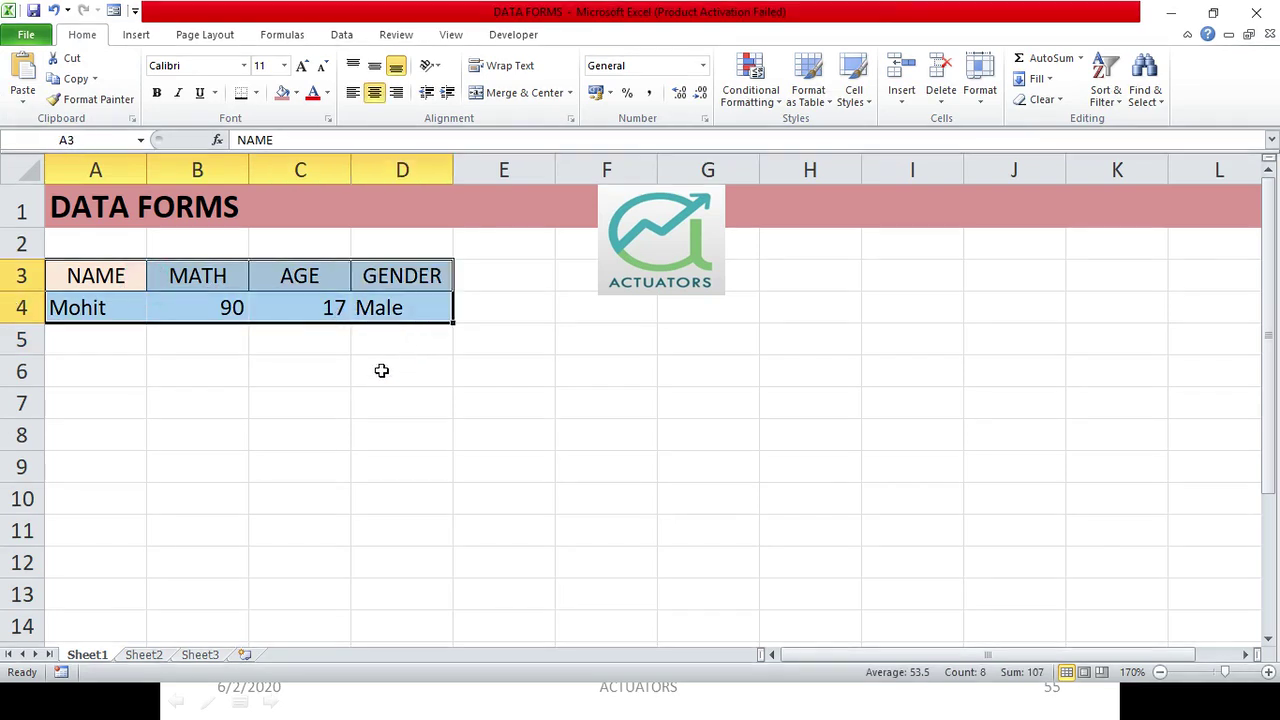
click(265, 309)
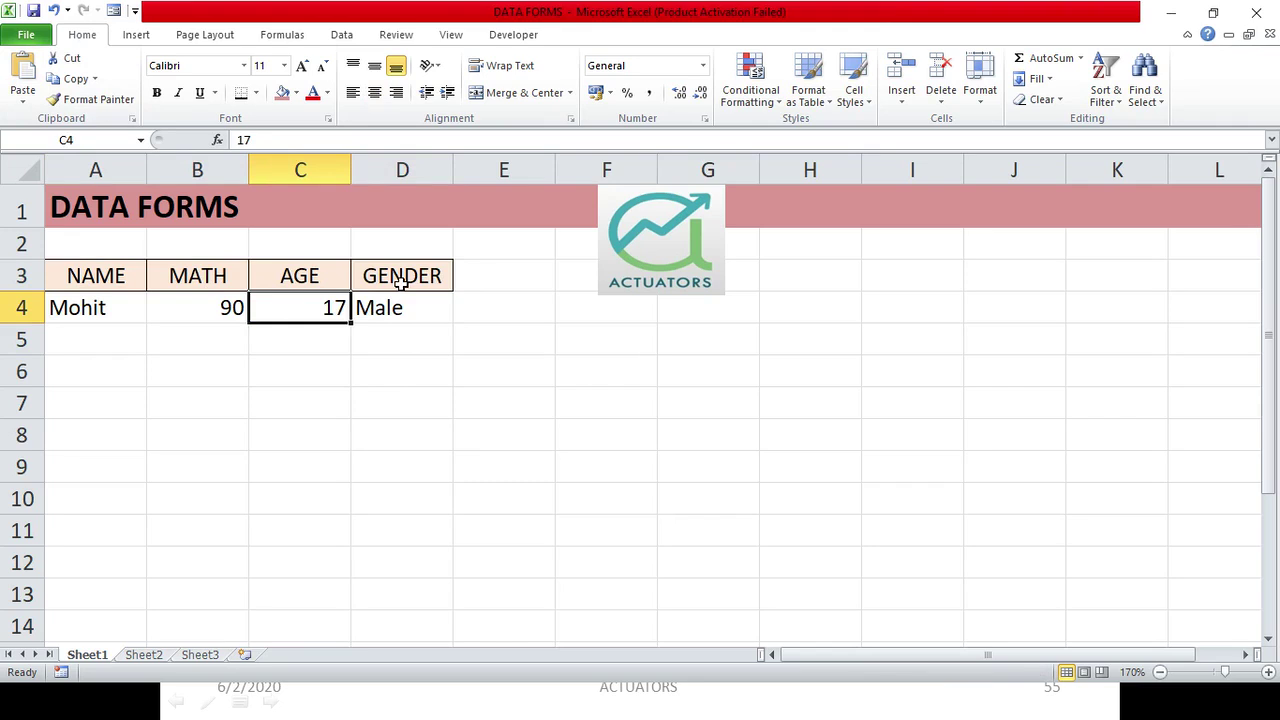
click(143, 38)
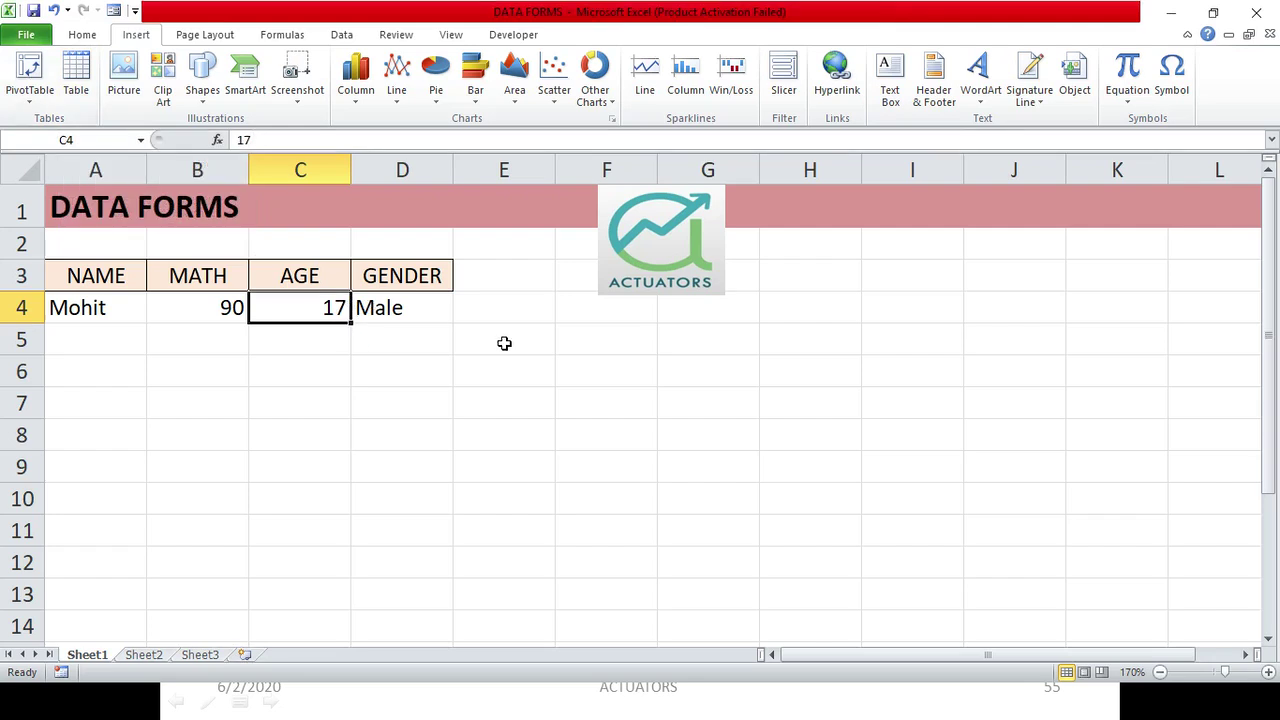
key(ctrl+t)
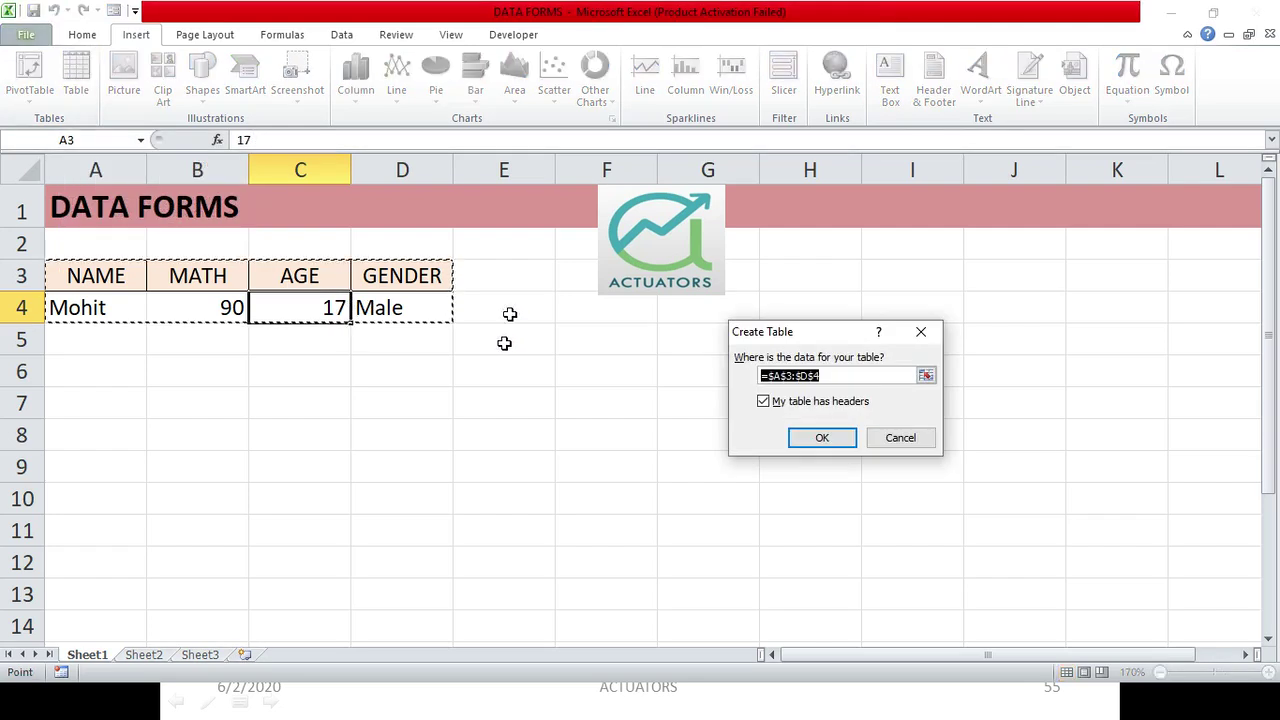
drag(770, 336, 633, 234)
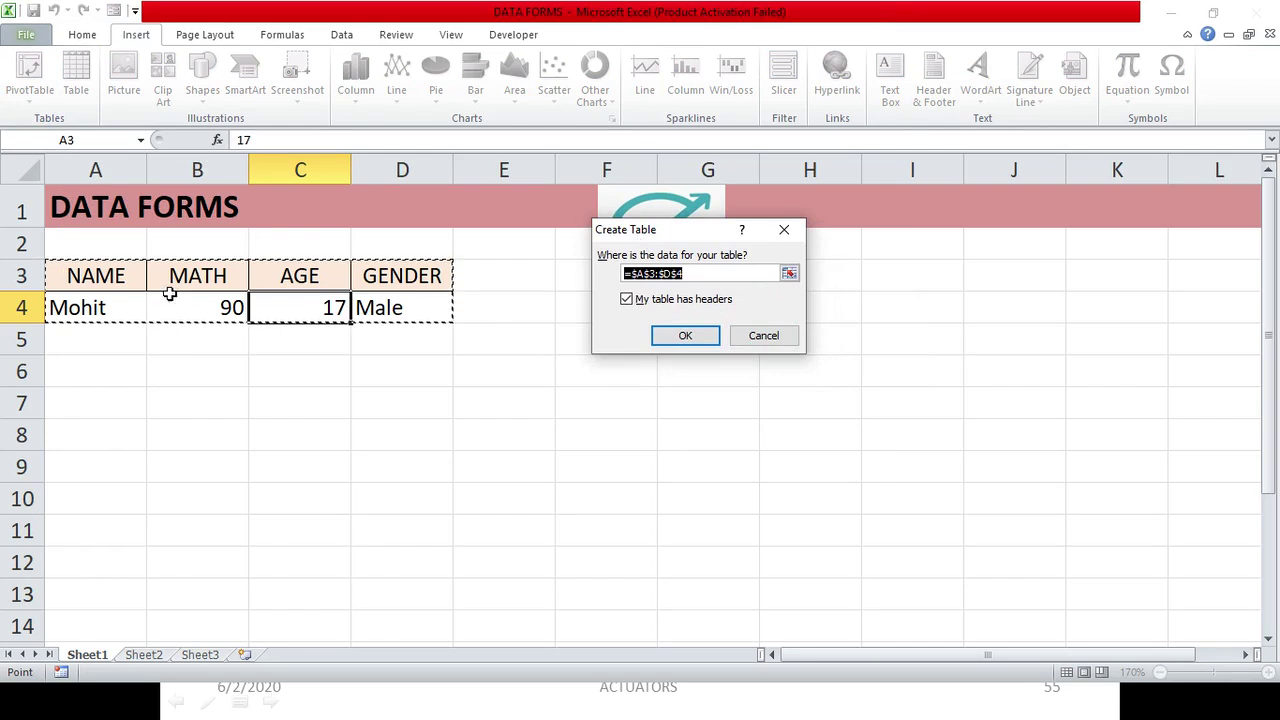
click(682, 338)
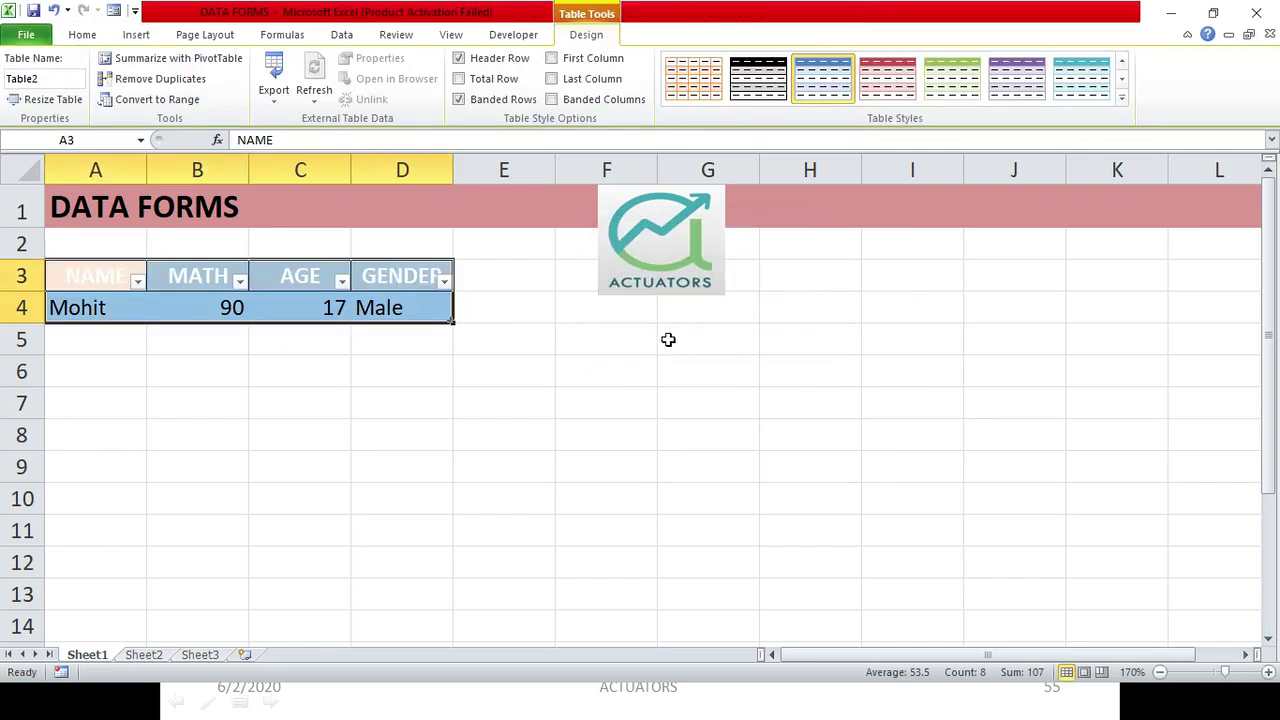
- Apply the first plain, uncoloured Light style to the table so its original header formatting shows
click(1121, 98)
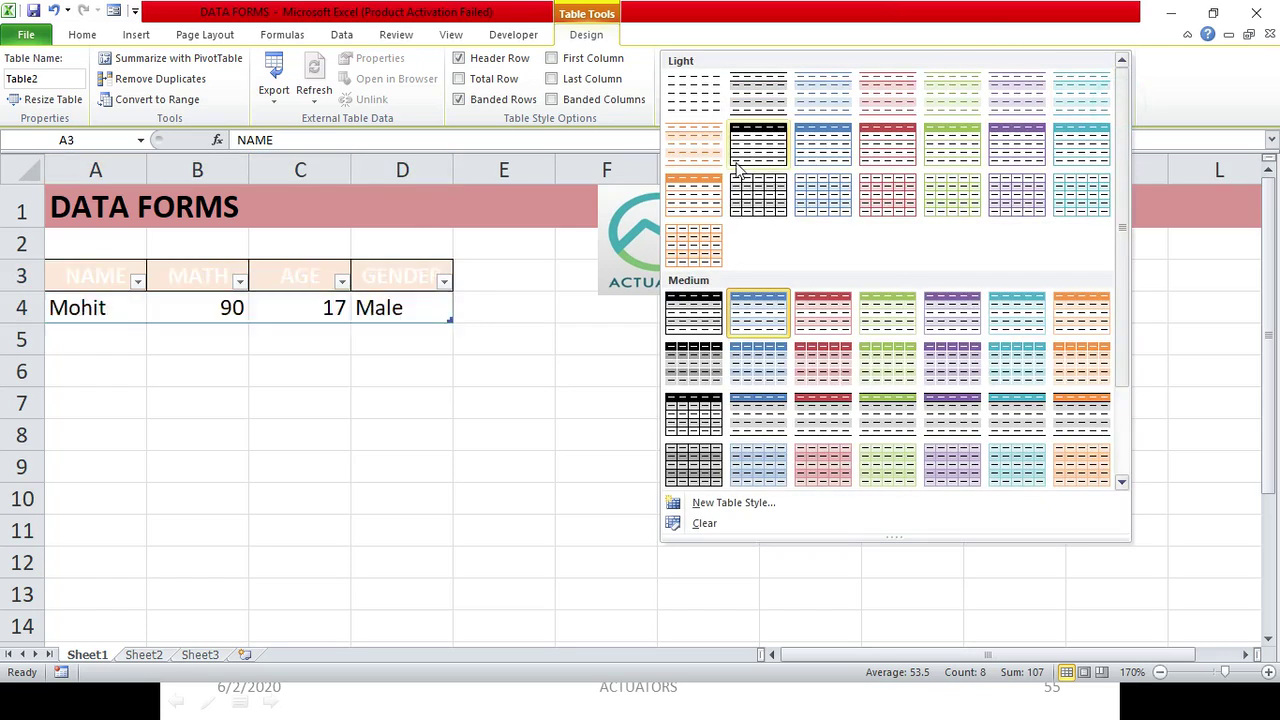
click(694, 94)
click(409, 369)
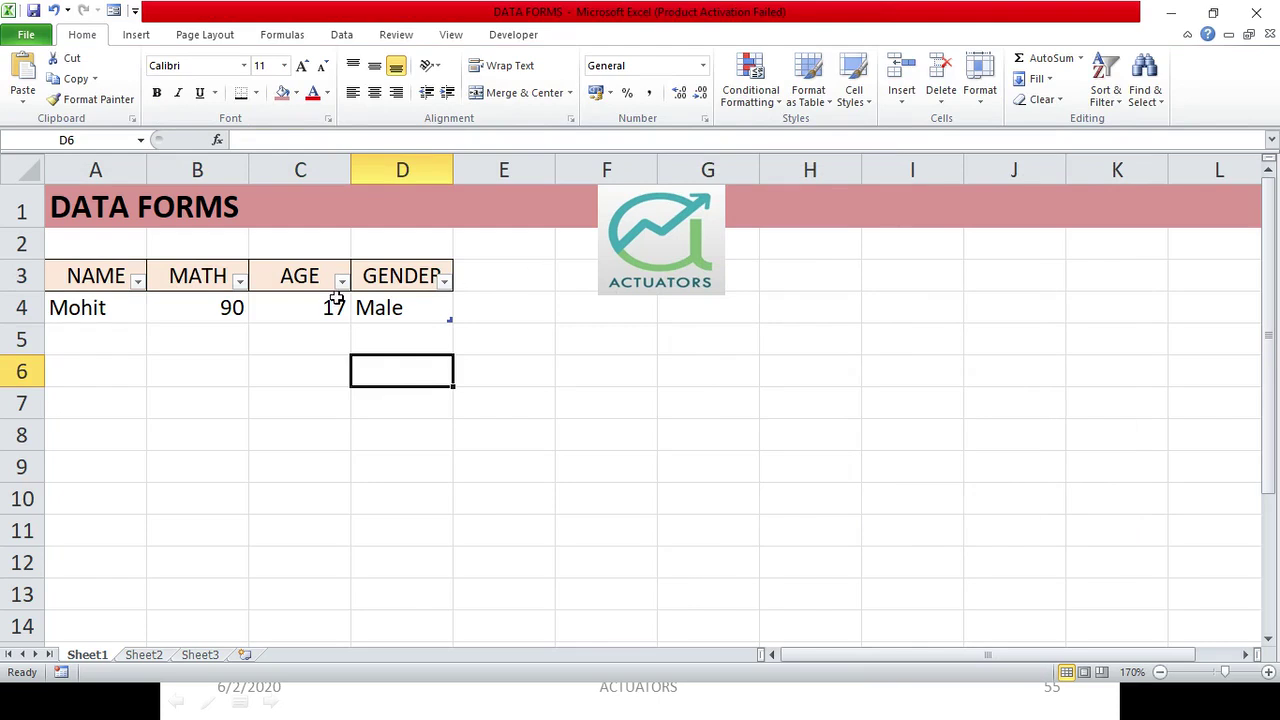
click(330, 308)
click(192, 309)
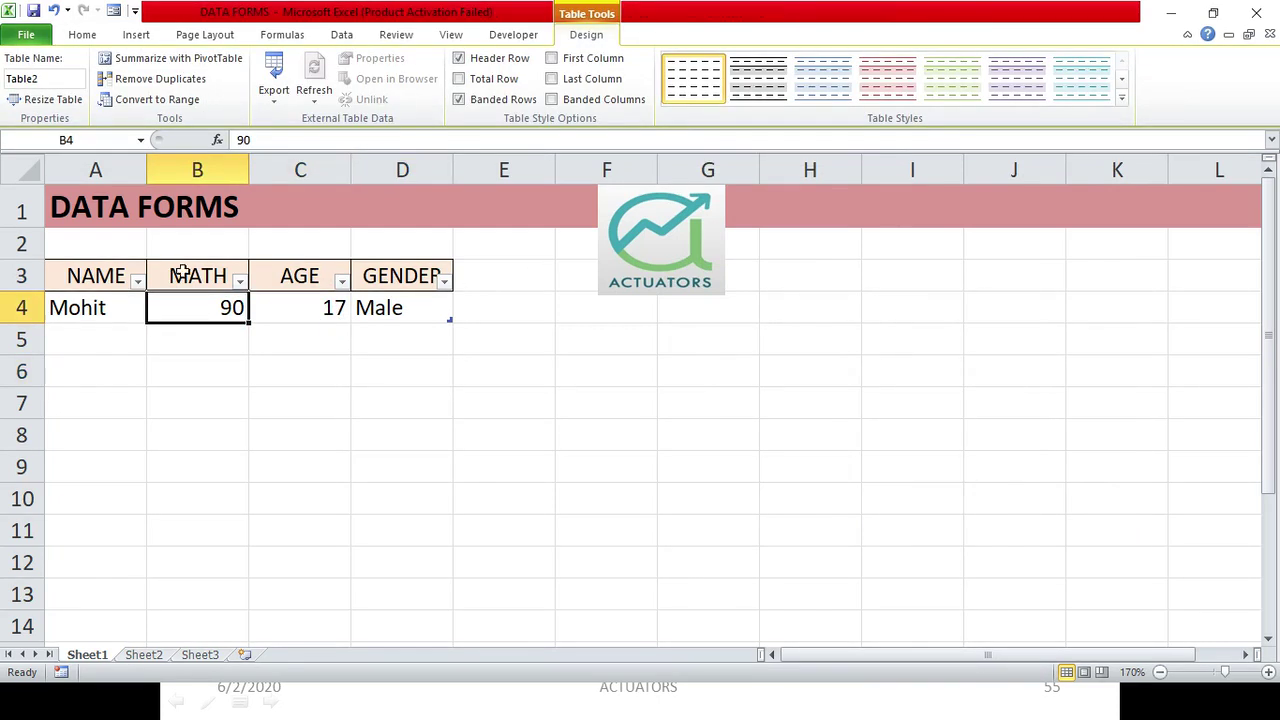
click(123, 305)
click(229, 318)
click(268, 314)
click(205, 300)
click(186, 282)
click(134, 281)
click(217, 308)
click(500, 440)
click(990, 372)
click(979, 316)
click(820, 403)
- Try to open the data form with empty cell E7 outside the table selected
click(507, 399)
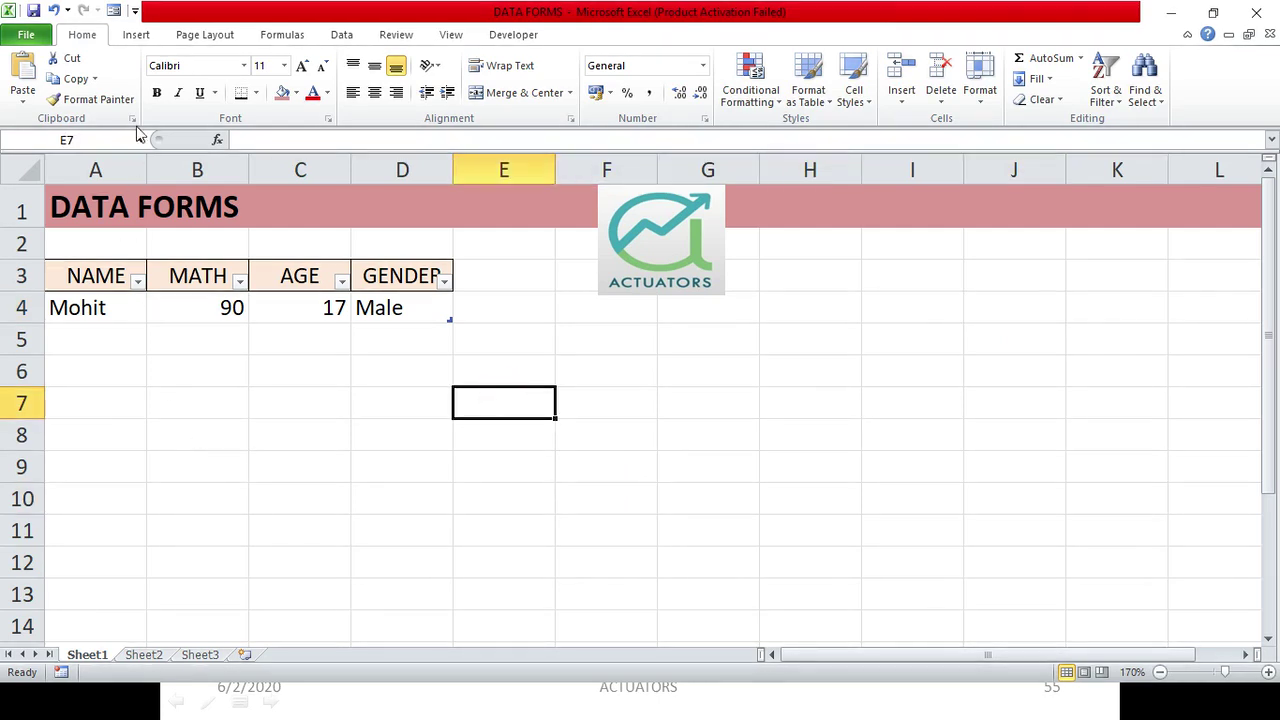
click(114, 12)
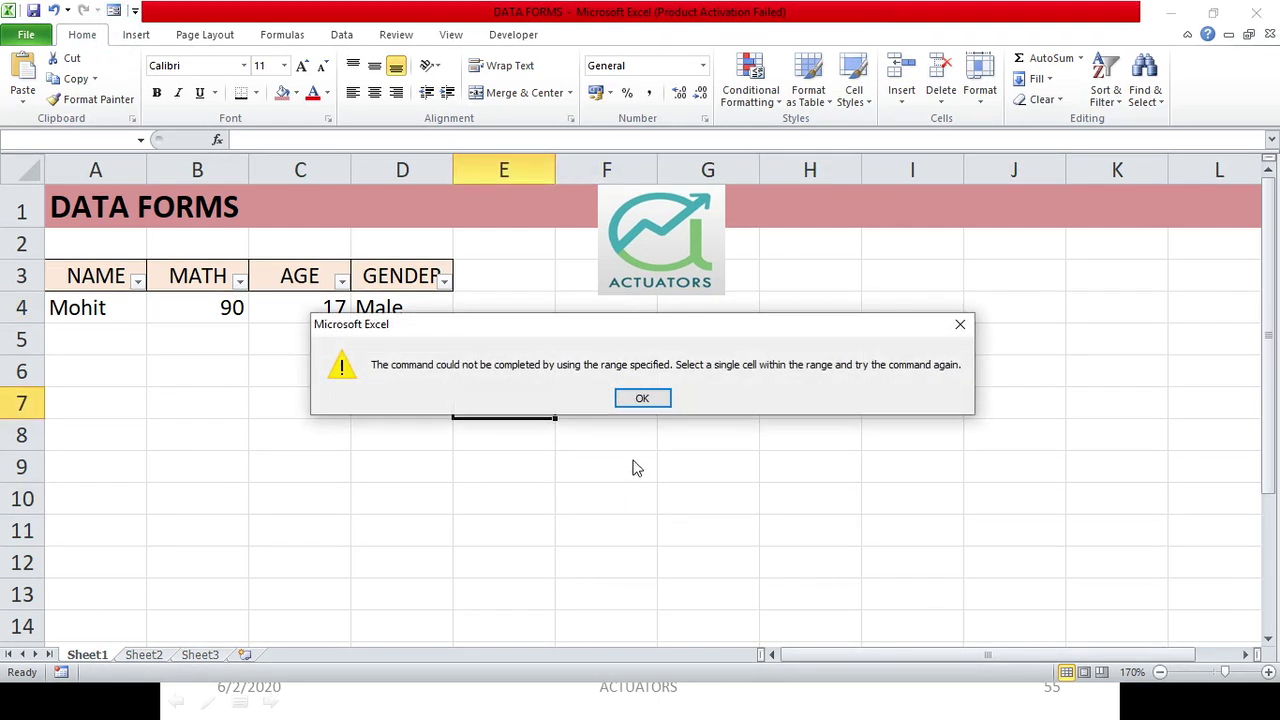
click(650, 398)
- Open the data form from table cell B4 and place it beside the table
click(196, 305)
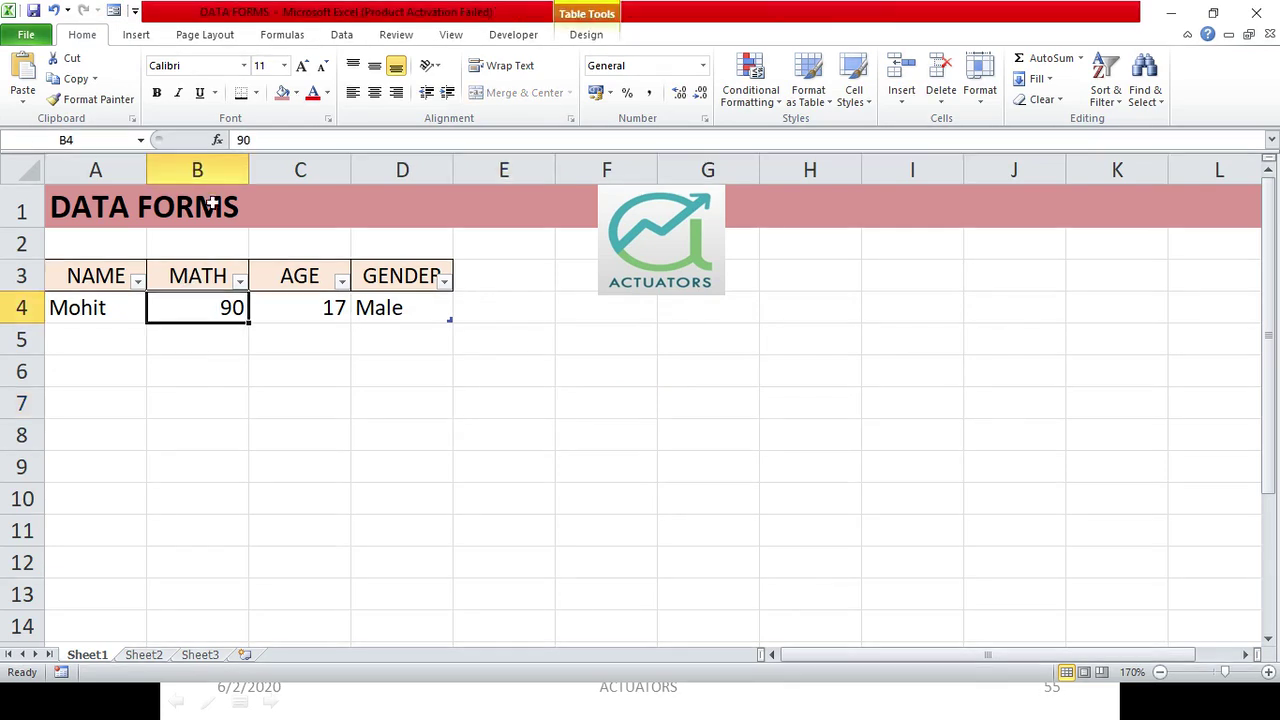
click(114, 9)
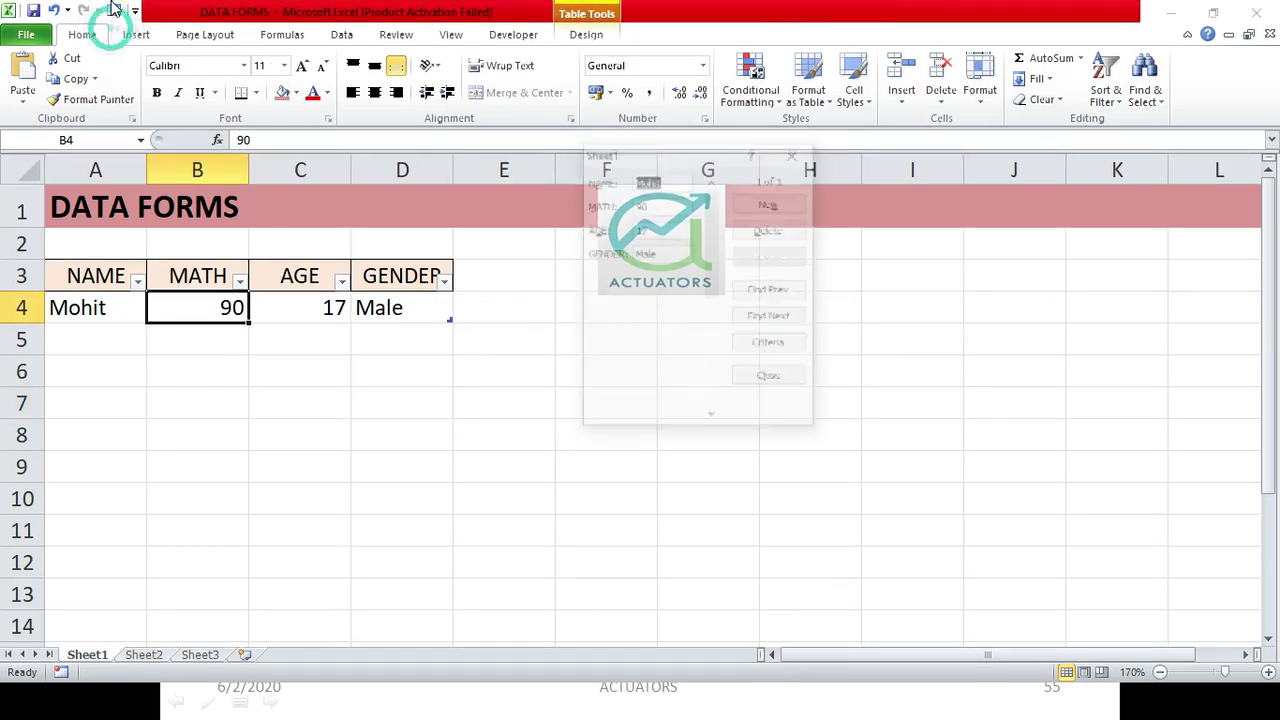
drag(665, 150, 672, 193)
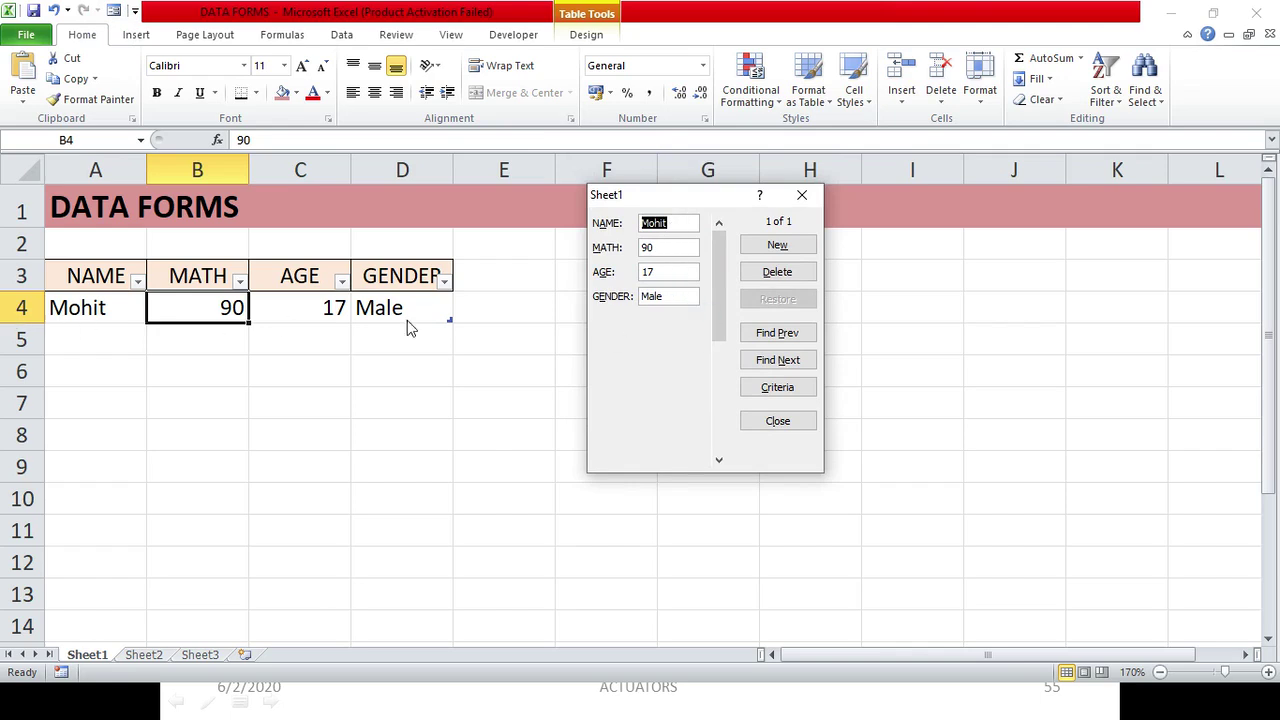
mouse_move(714, 290)
mouse_down()
mouse_move(725, 380)
mouse_move(718, 285)
mouse_up()
- Add a new record through the data form with the second student's name, math 87, age 17 and gender Male
click(777, 245)
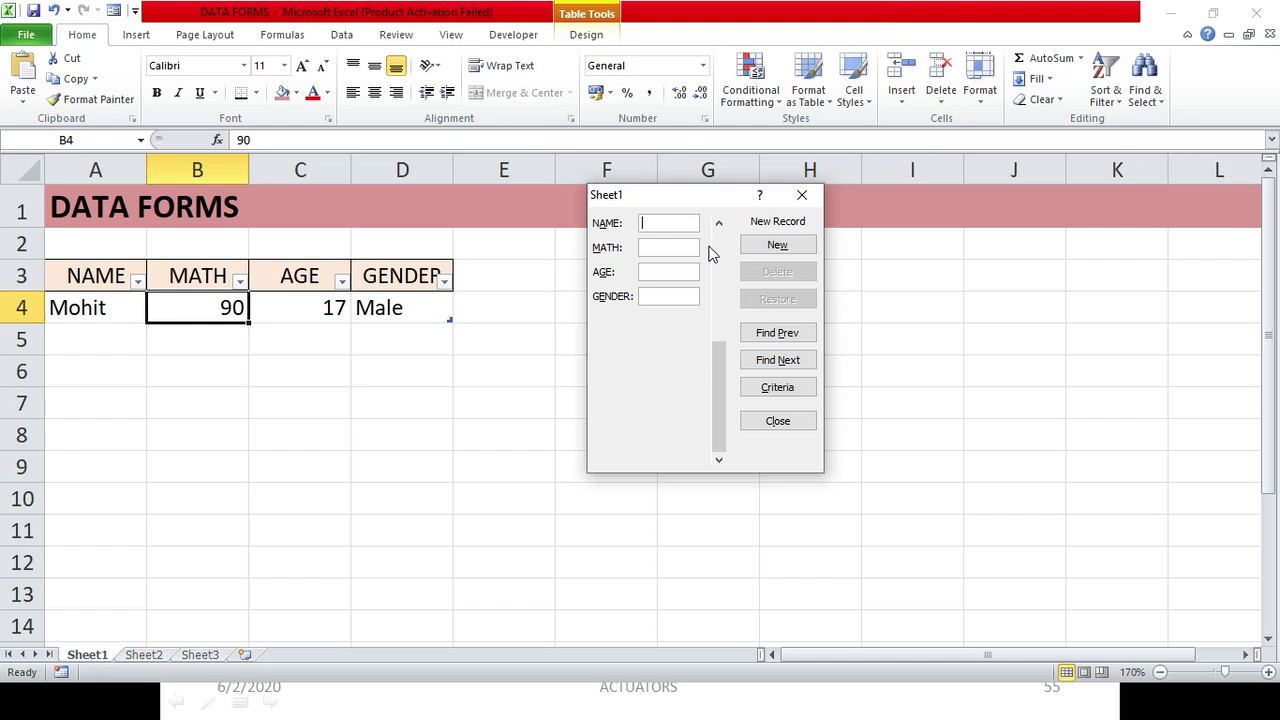
text(Praveen)
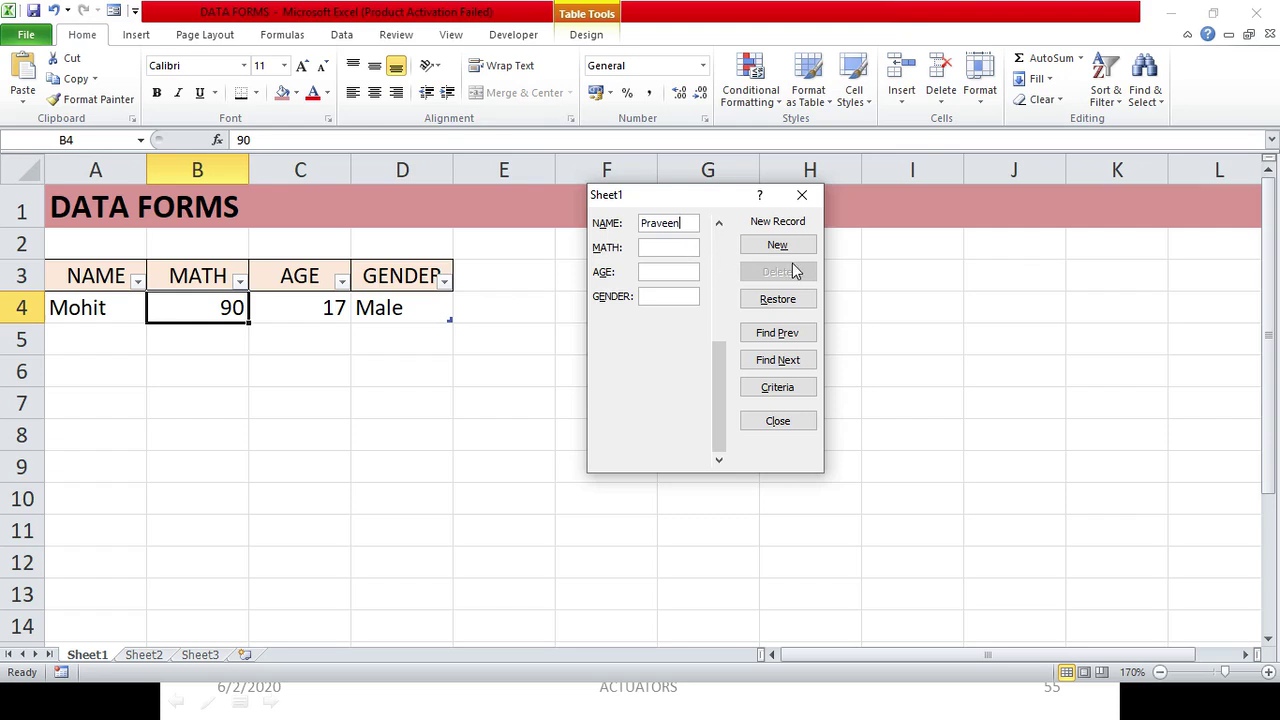
key(Tab)
text(87)
text(17)
text(Male)
click(802, 248)
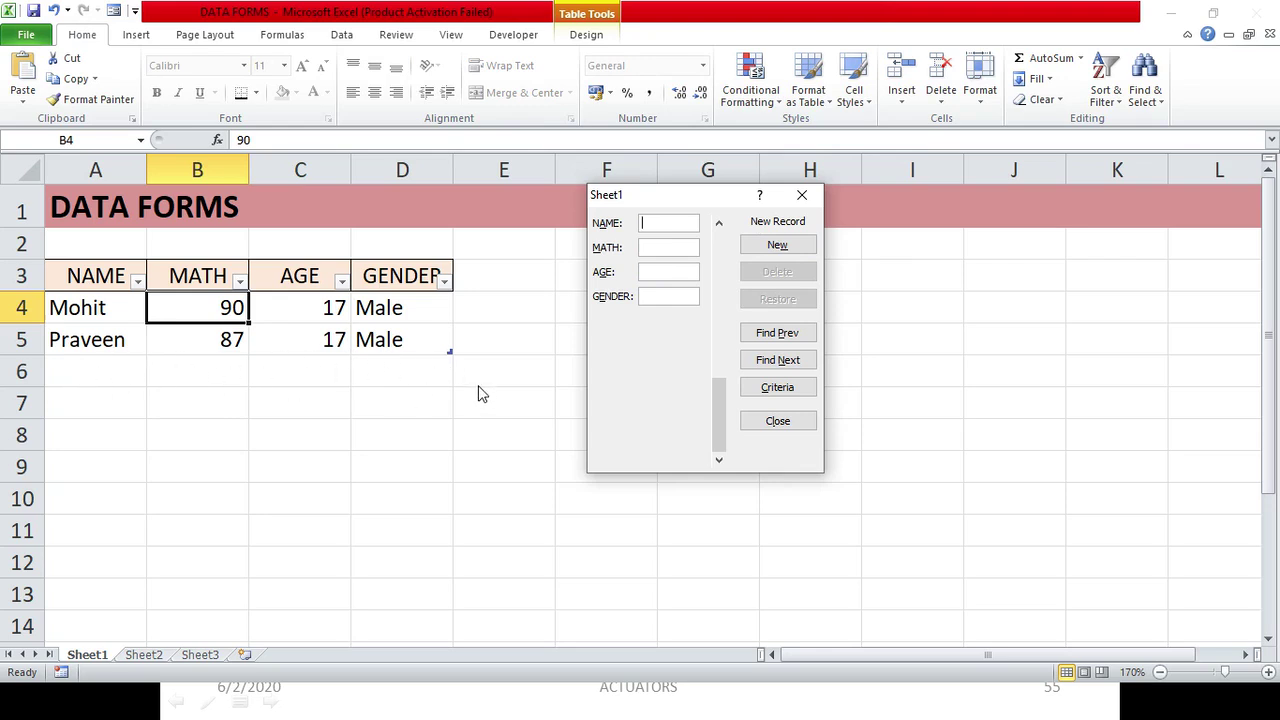
- Add another record through the data form with the third student's name, math 80, age 17 and gender Female
drag(718, 425, 718, 271)
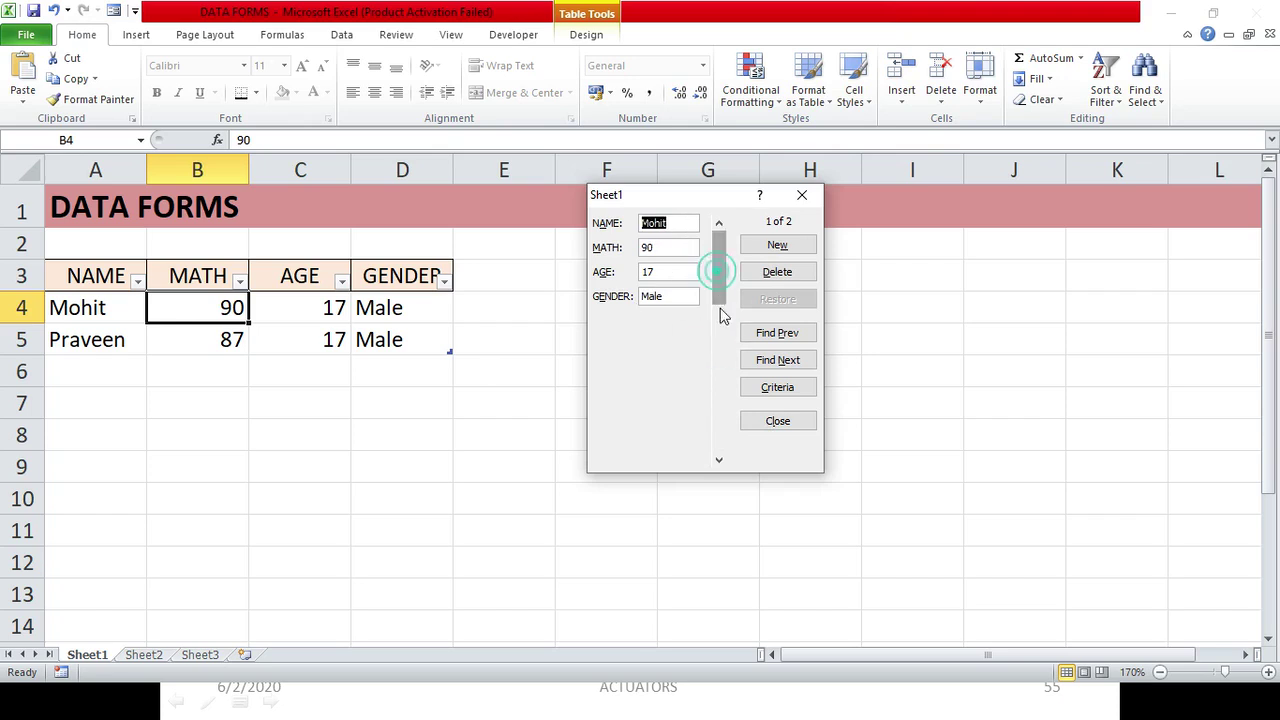
click(766, 250)
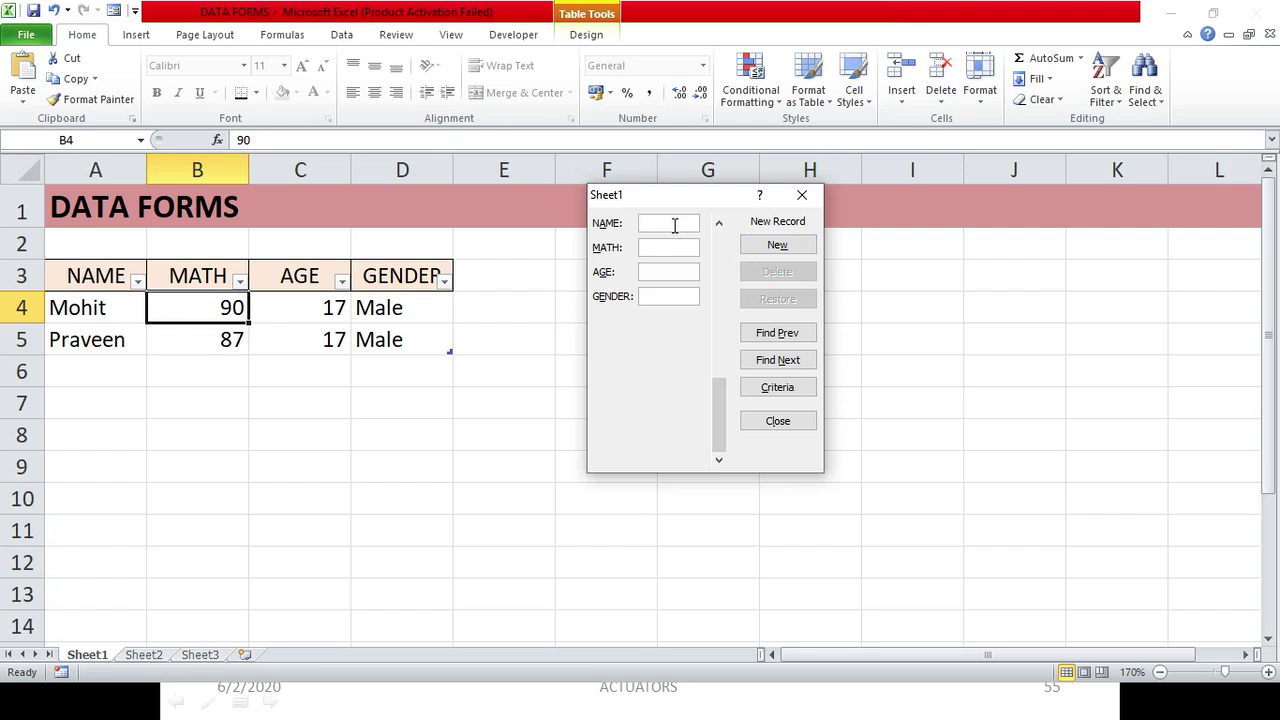
text(Shivangee)
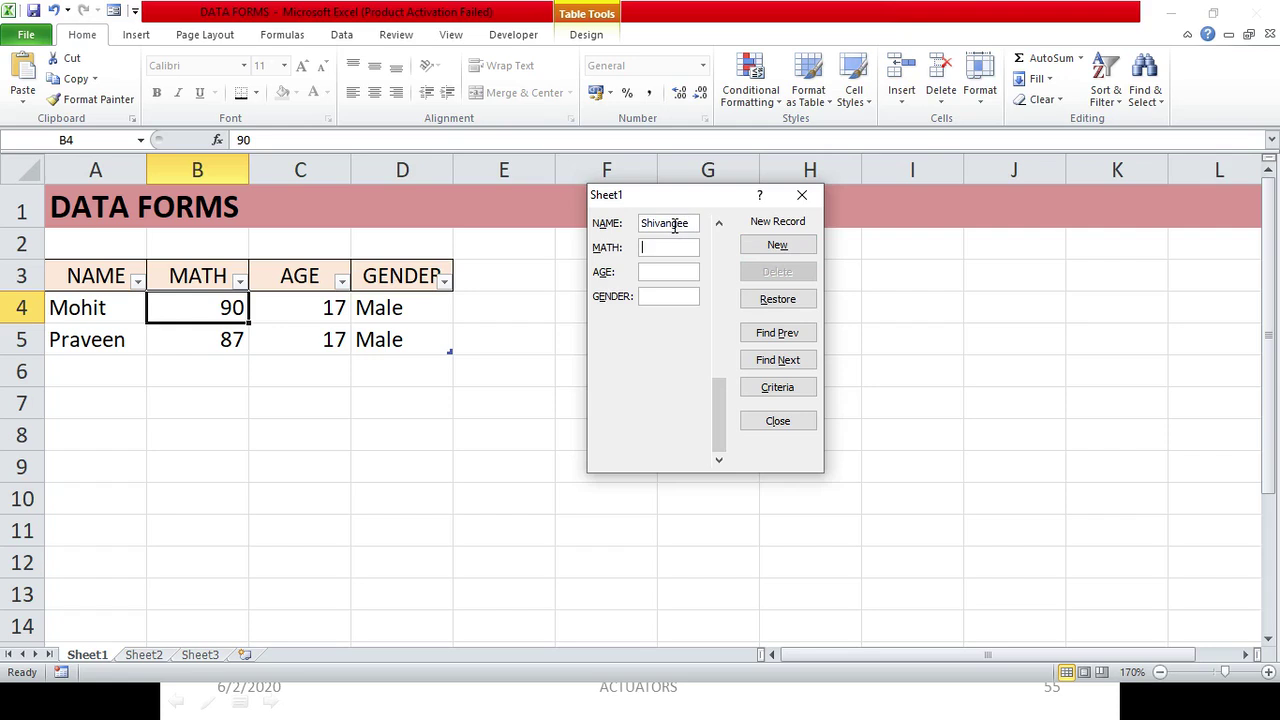
text(80)
key(Tab)
text(17)
text(Fe)
text(male)
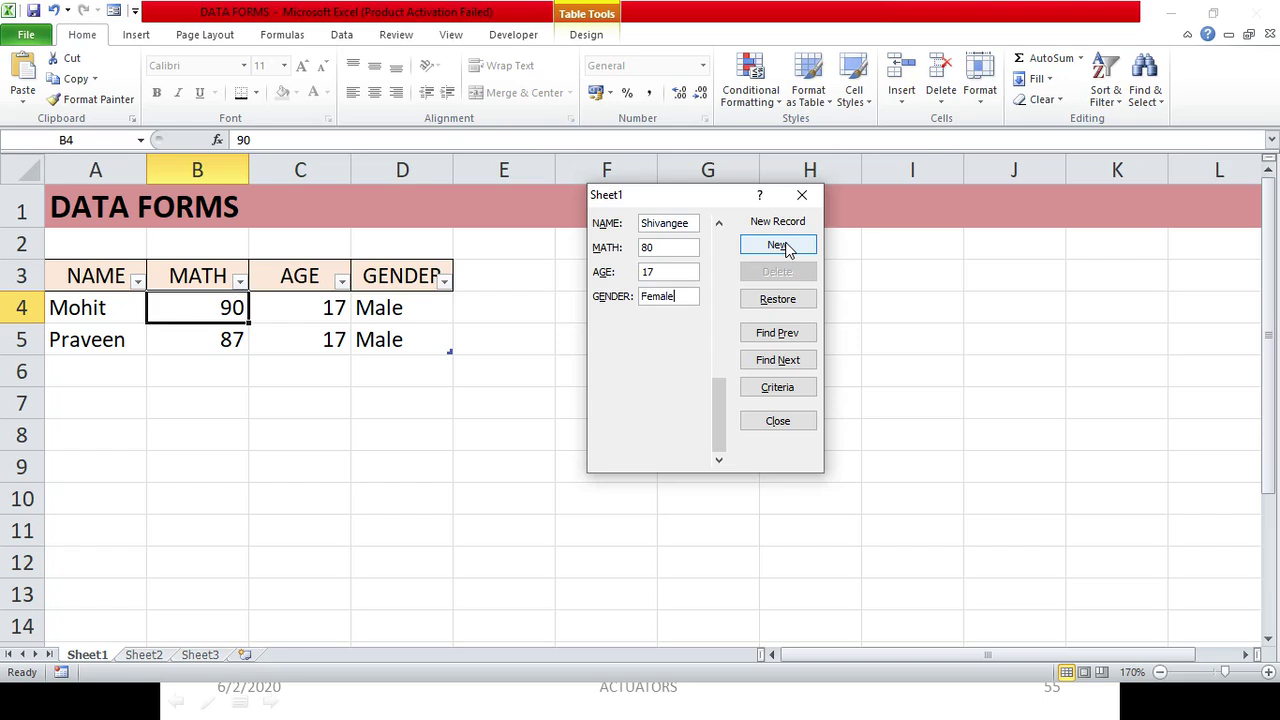
click(786, 248)
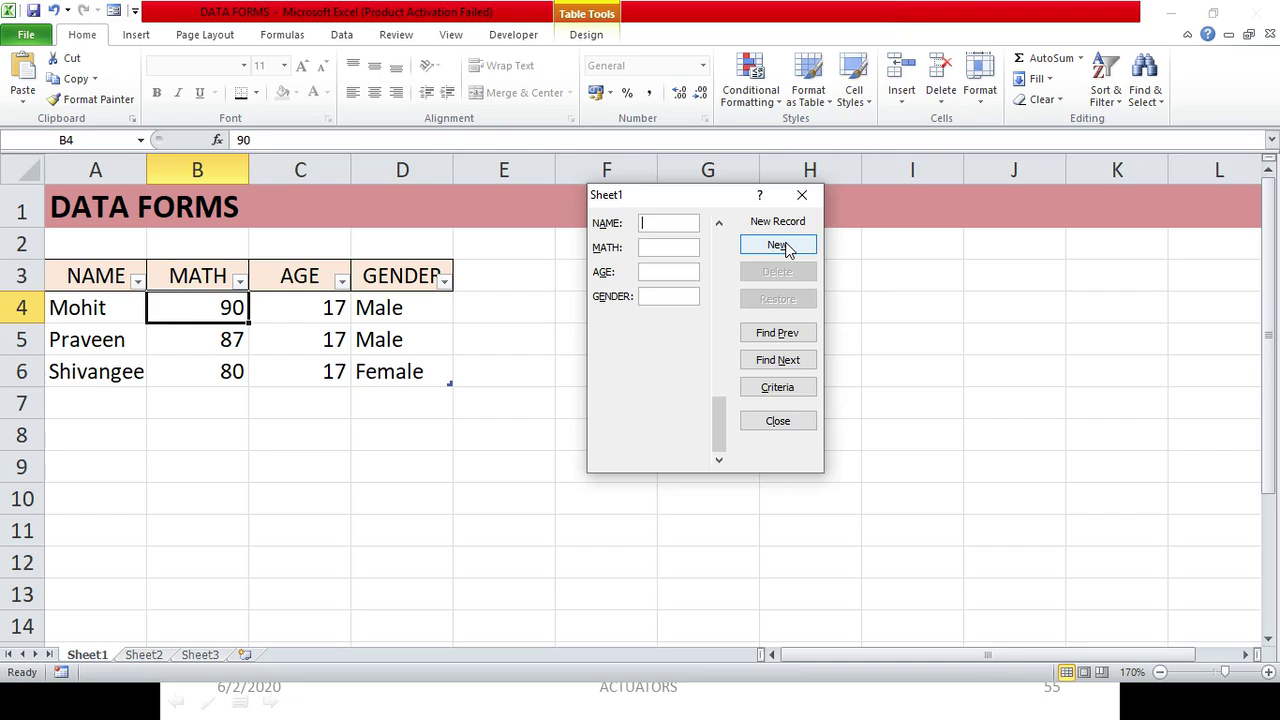
- Browse backward and forward through the existing records in the data form
click(772, 338)
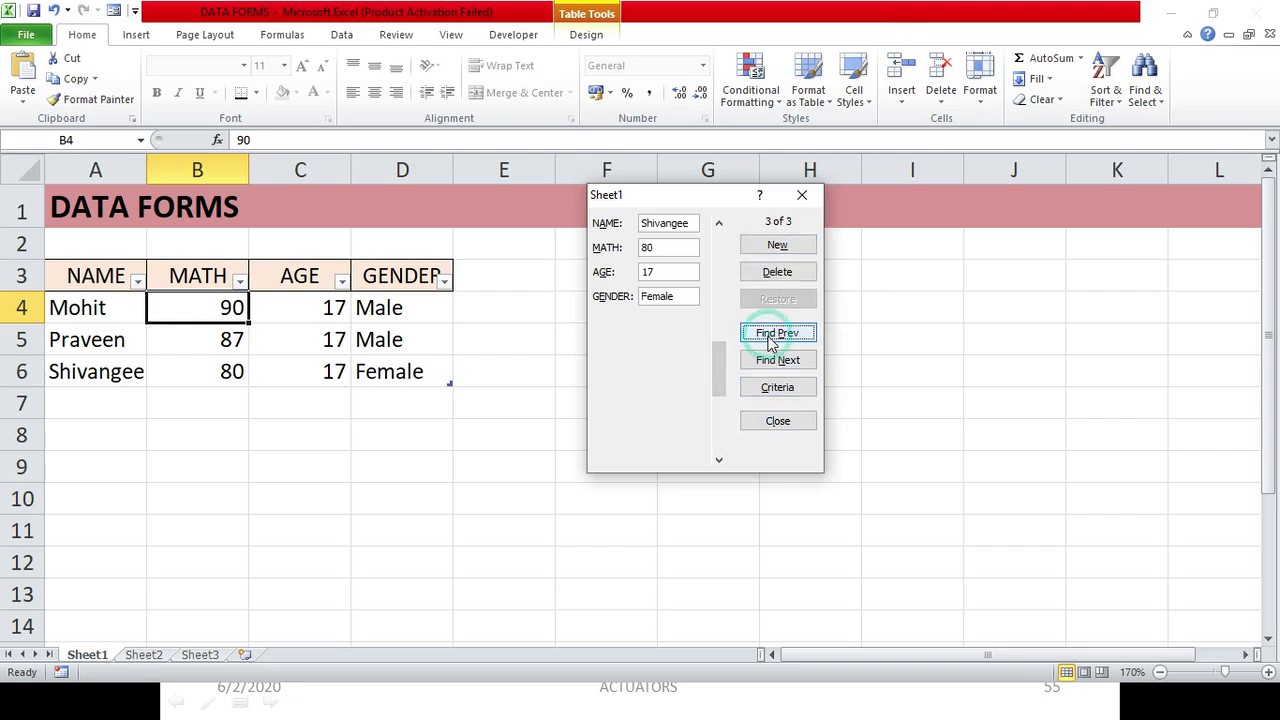
click(775, 361)
click(770, 340)
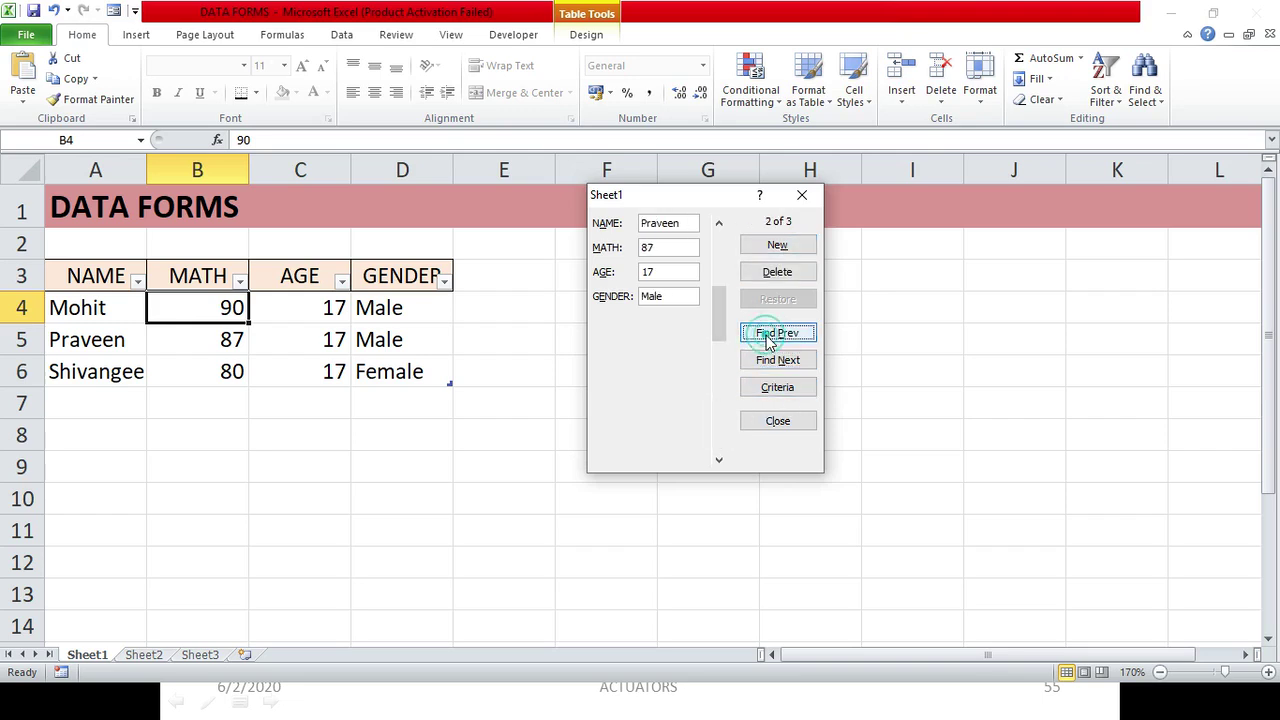
- Go to the third student's record in the data form and delete it permanently, leaving a blank new record ready
click(768, 336)
click(716, 268)
mouse_move(718, 284)
mouse_down()
mouse_move(714, 329)
mouse_move(716, 282)
mouse_up()
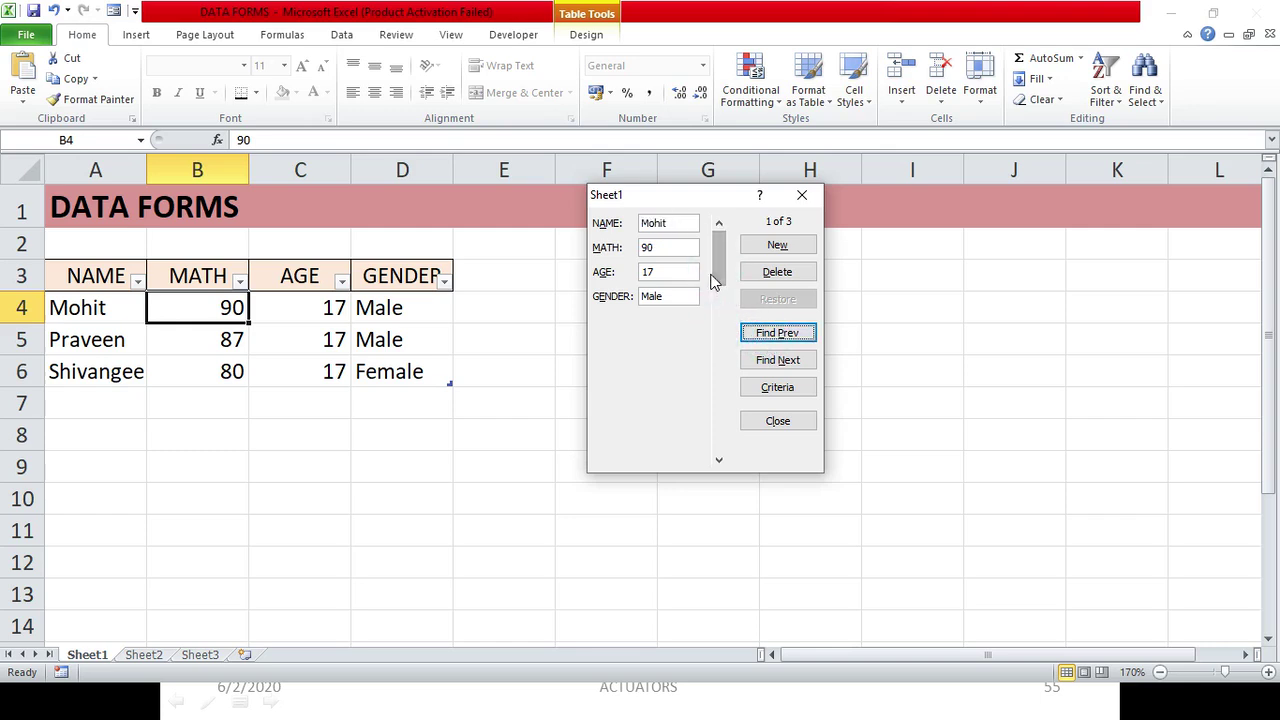
click(790, 361)
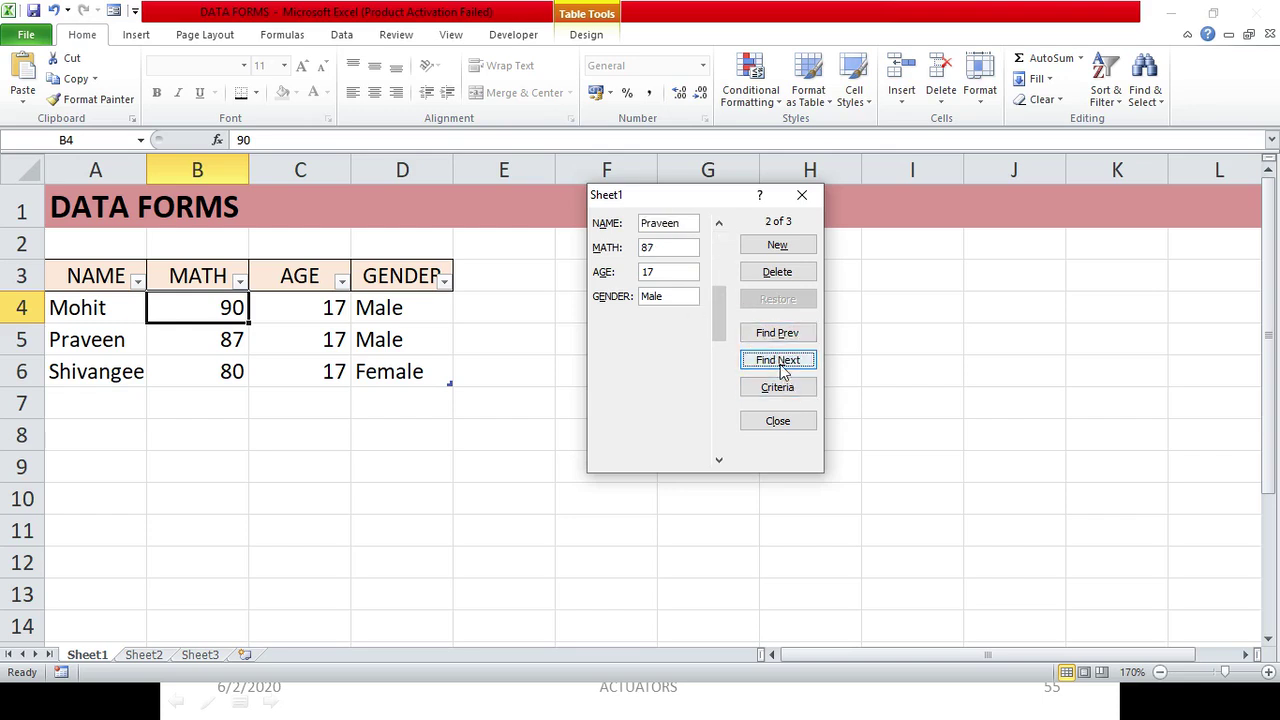
click(781, 362)
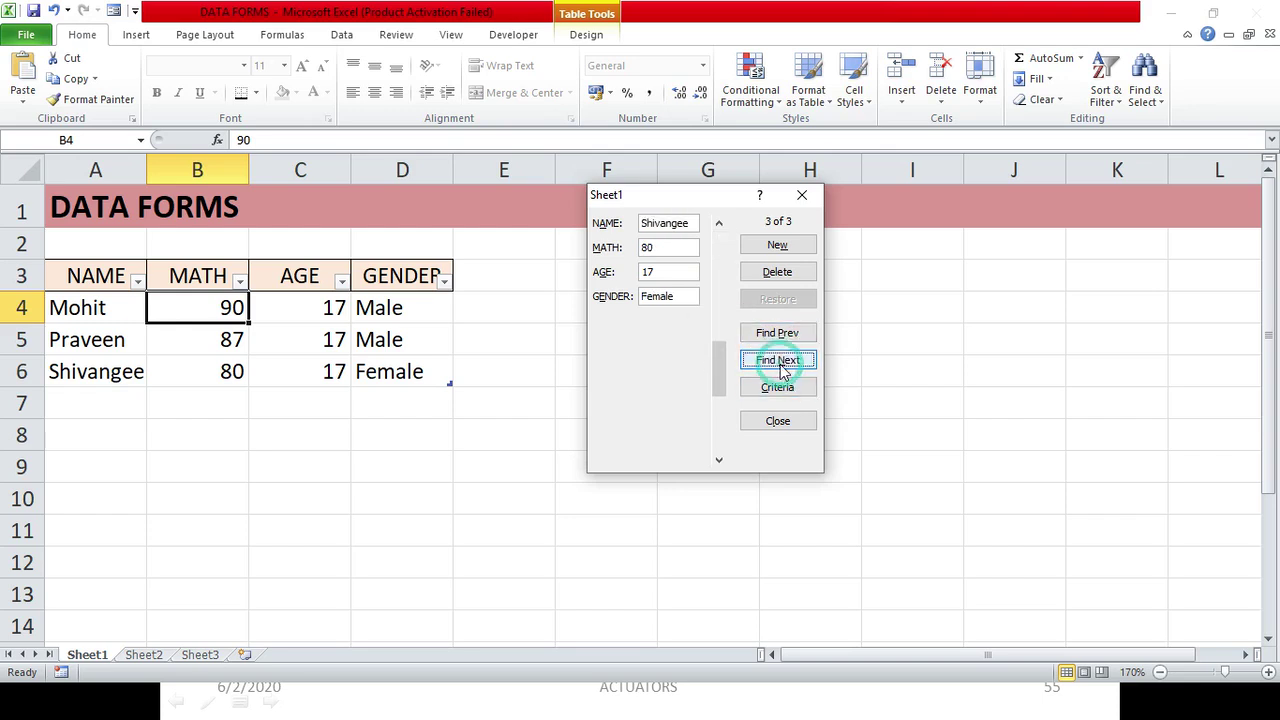
click(779, 279)
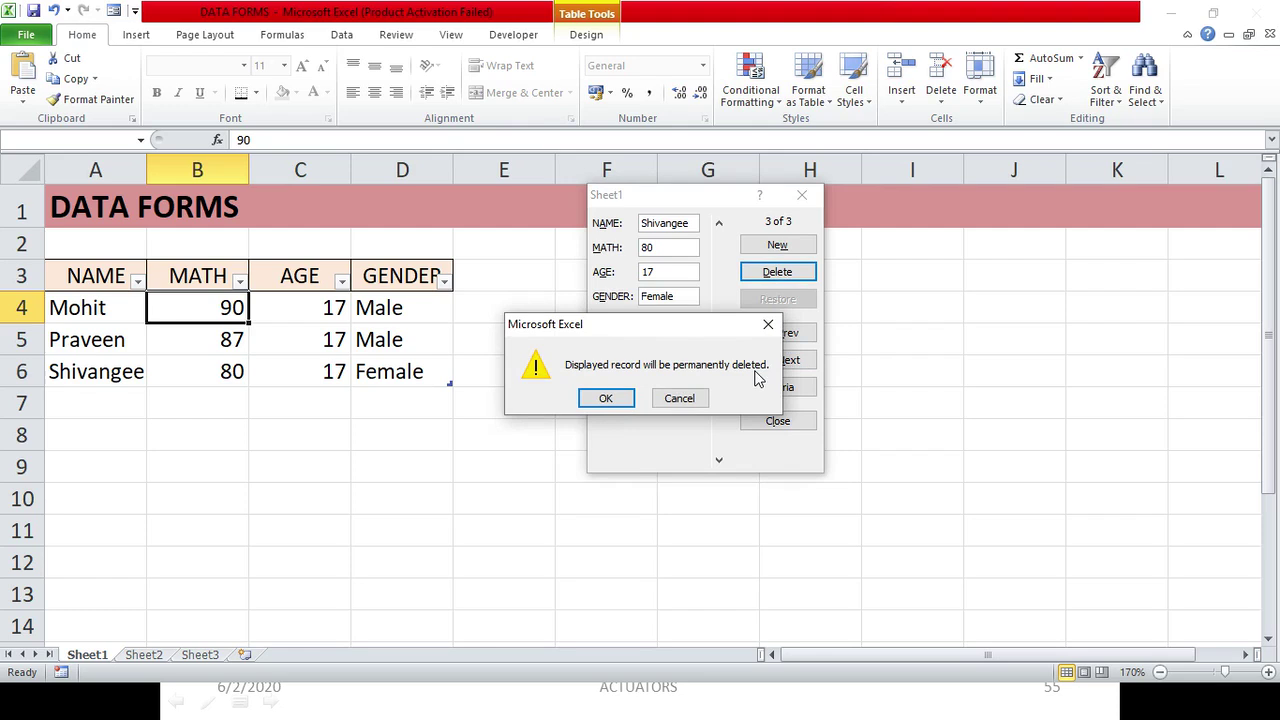
click(606, 398)
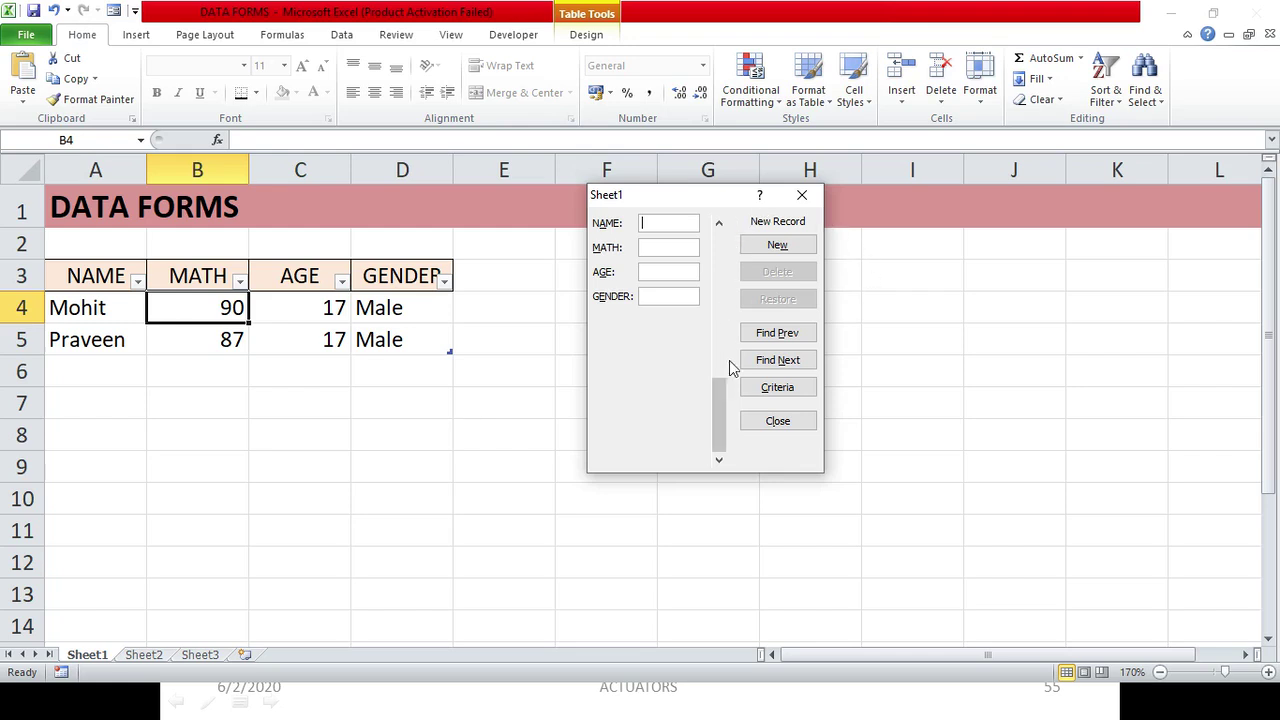
click(786, 241)
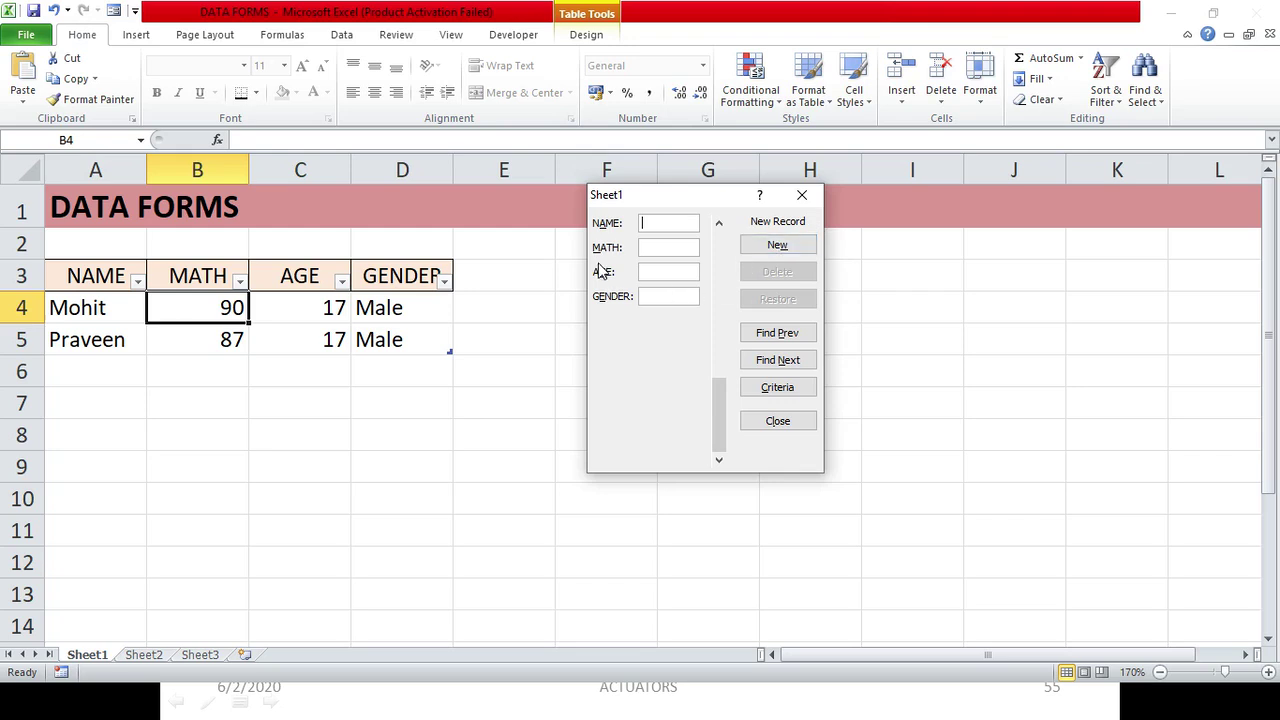
- Search the records by criteria using the first student's name and check for other matches in both directions
click(753, 389)
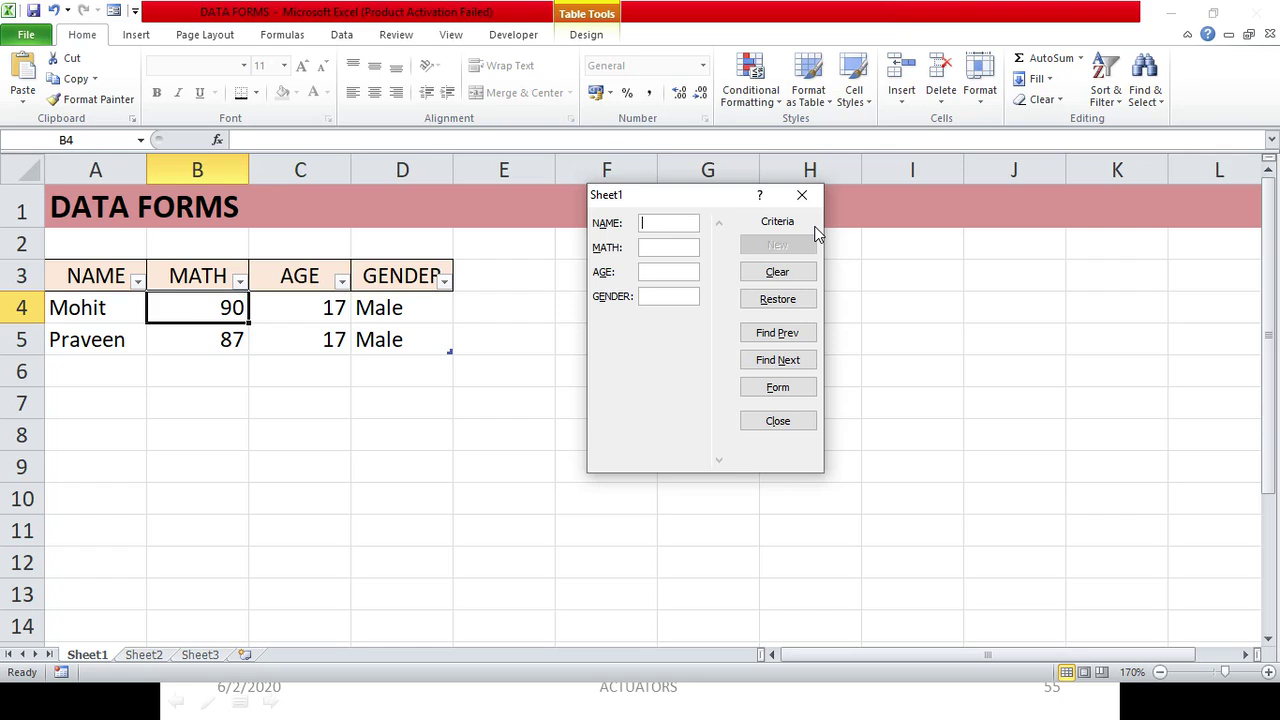
text(Mohit)
click(785, 360)
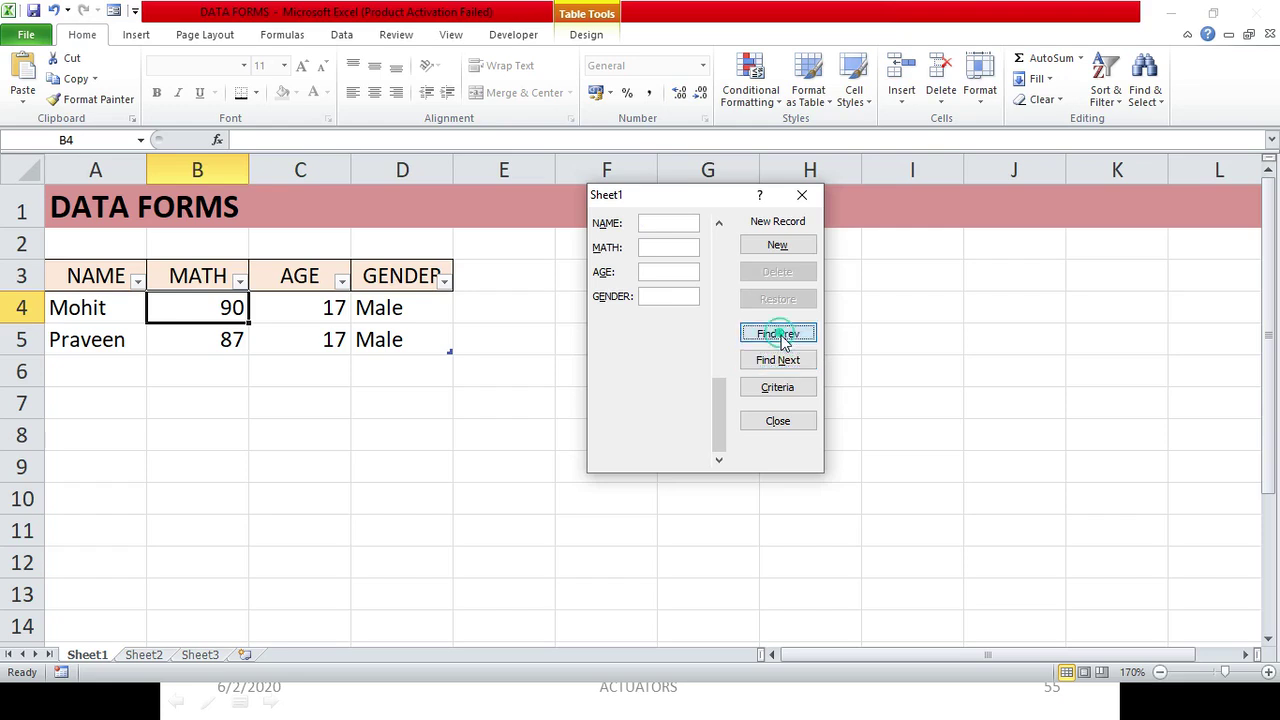
click(783, 336)
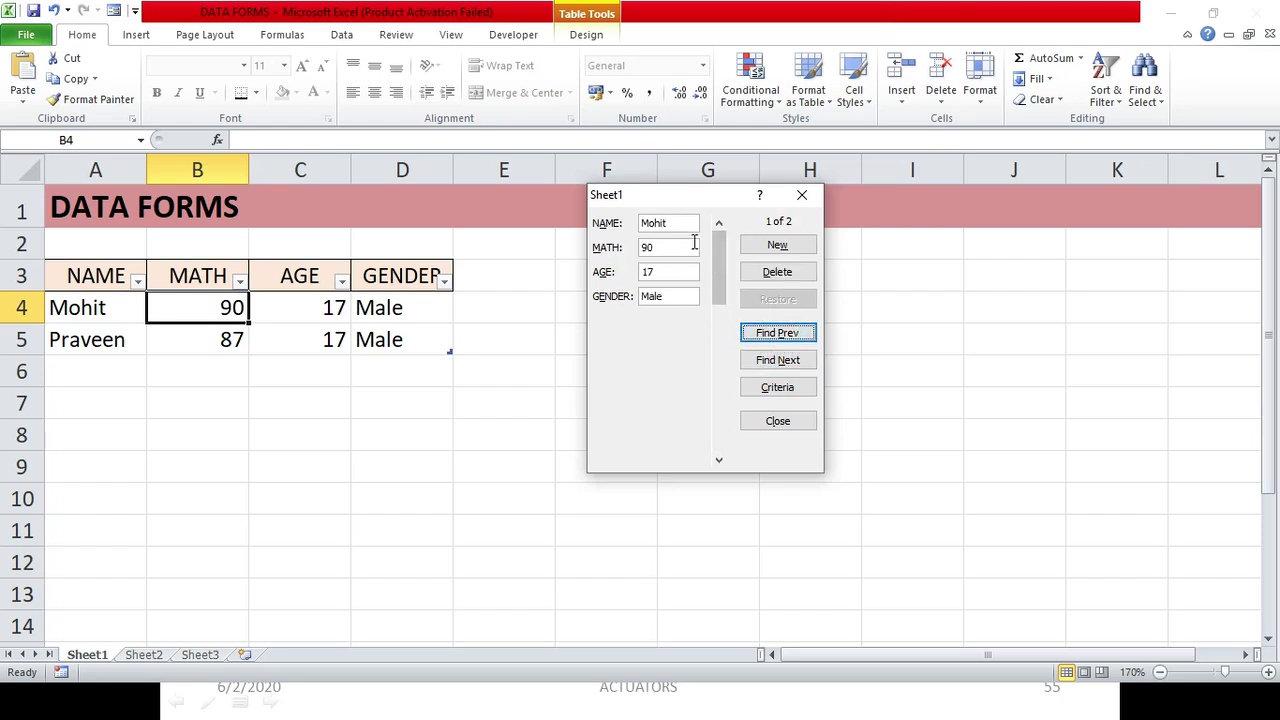
click(806, 362)
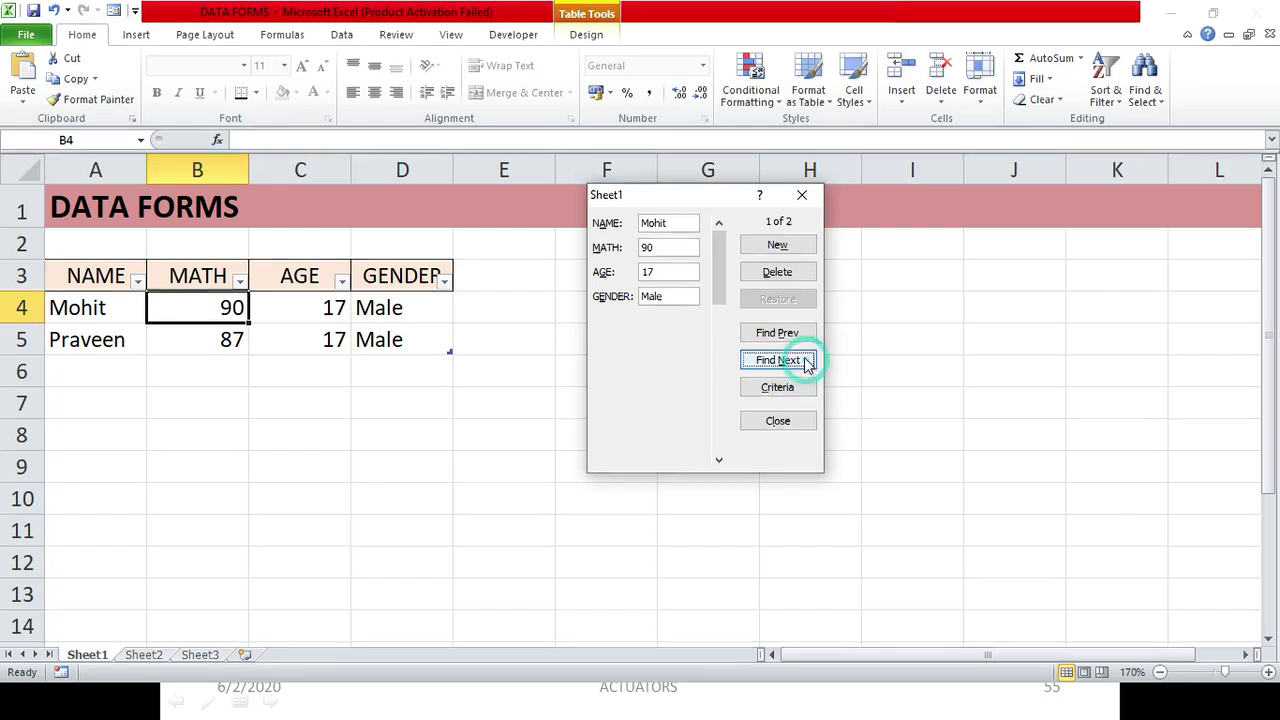
click(789, 362)
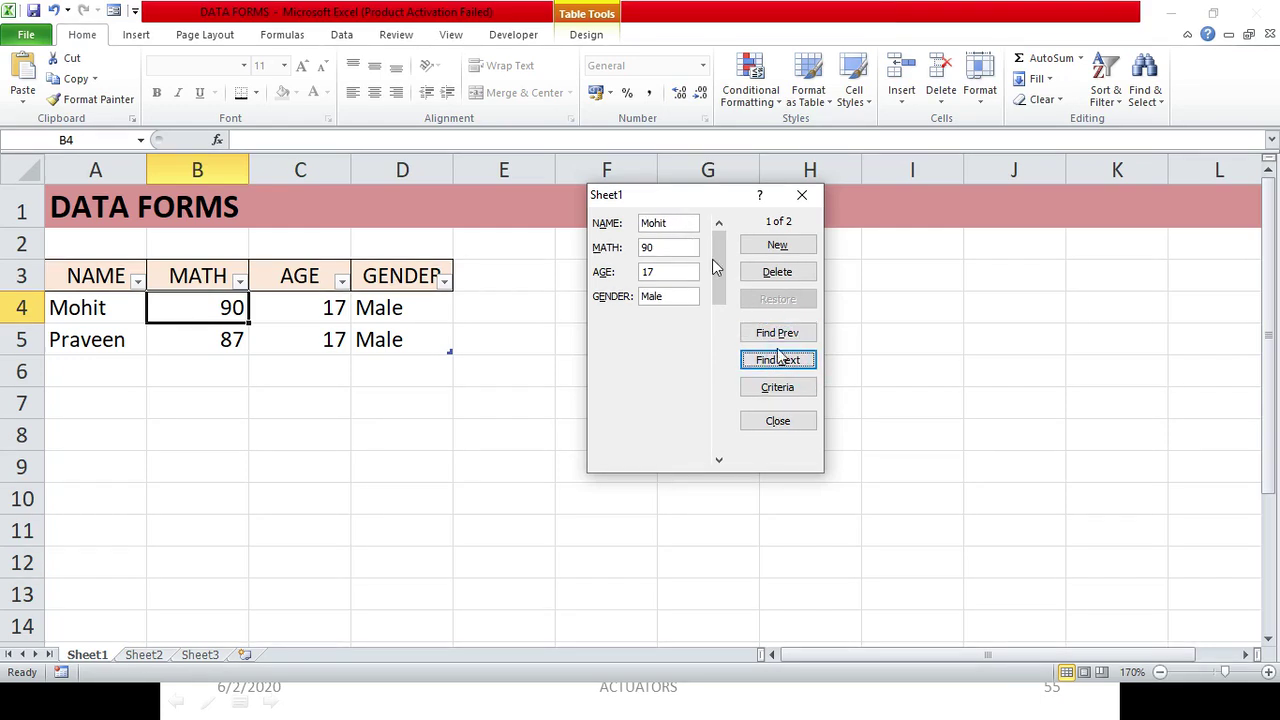
click(779, 364)
click(773, 338)
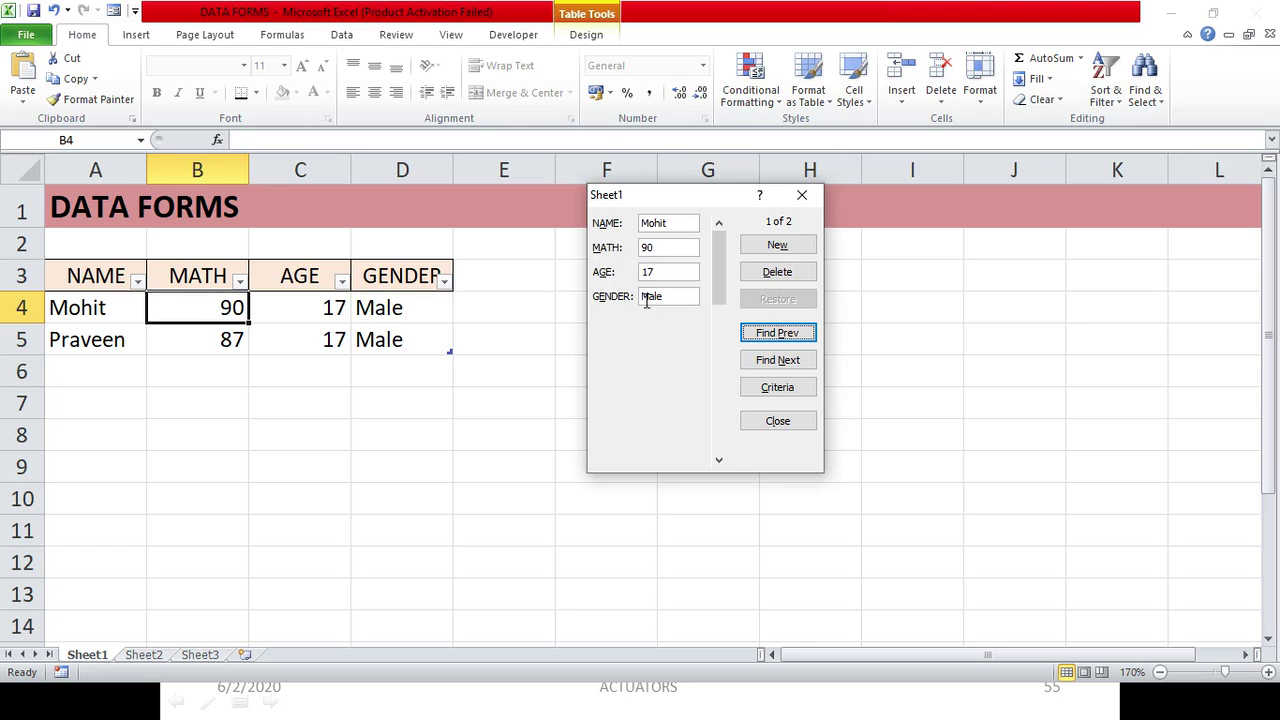
- Try changing the first student's math mark to 900 in the form, and restore the record's original values
click(656, 248)
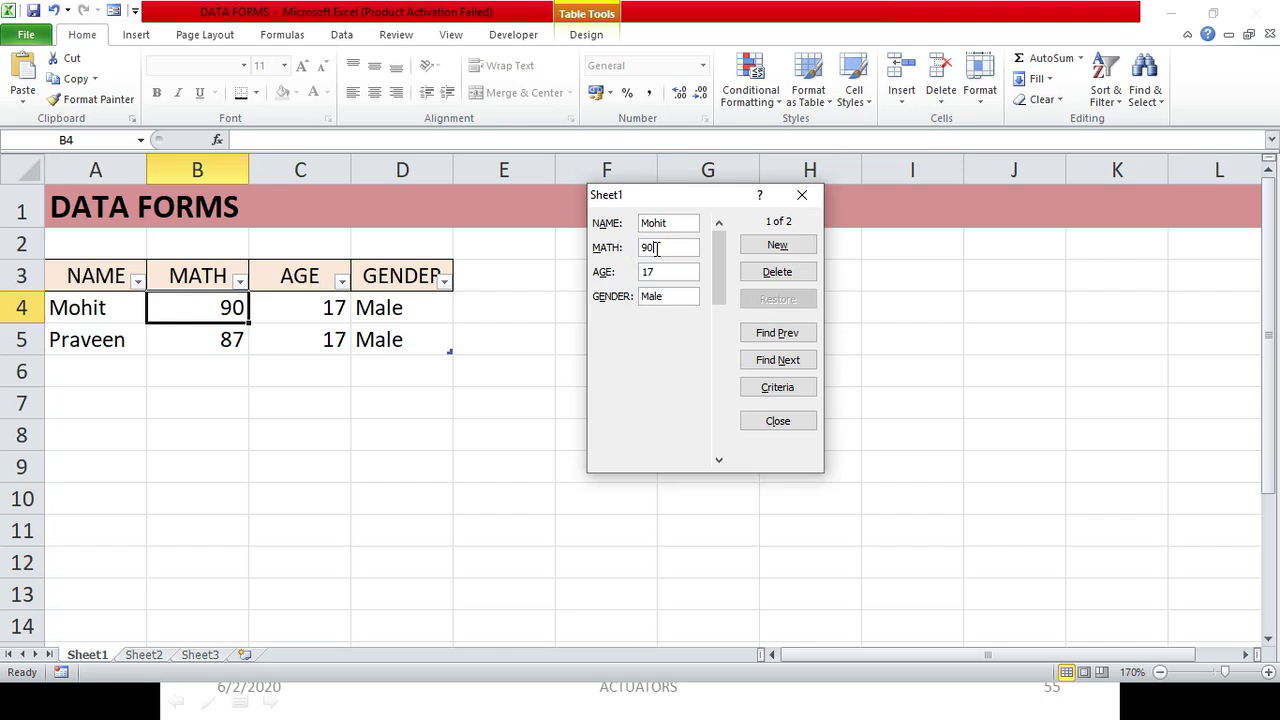
text(0)
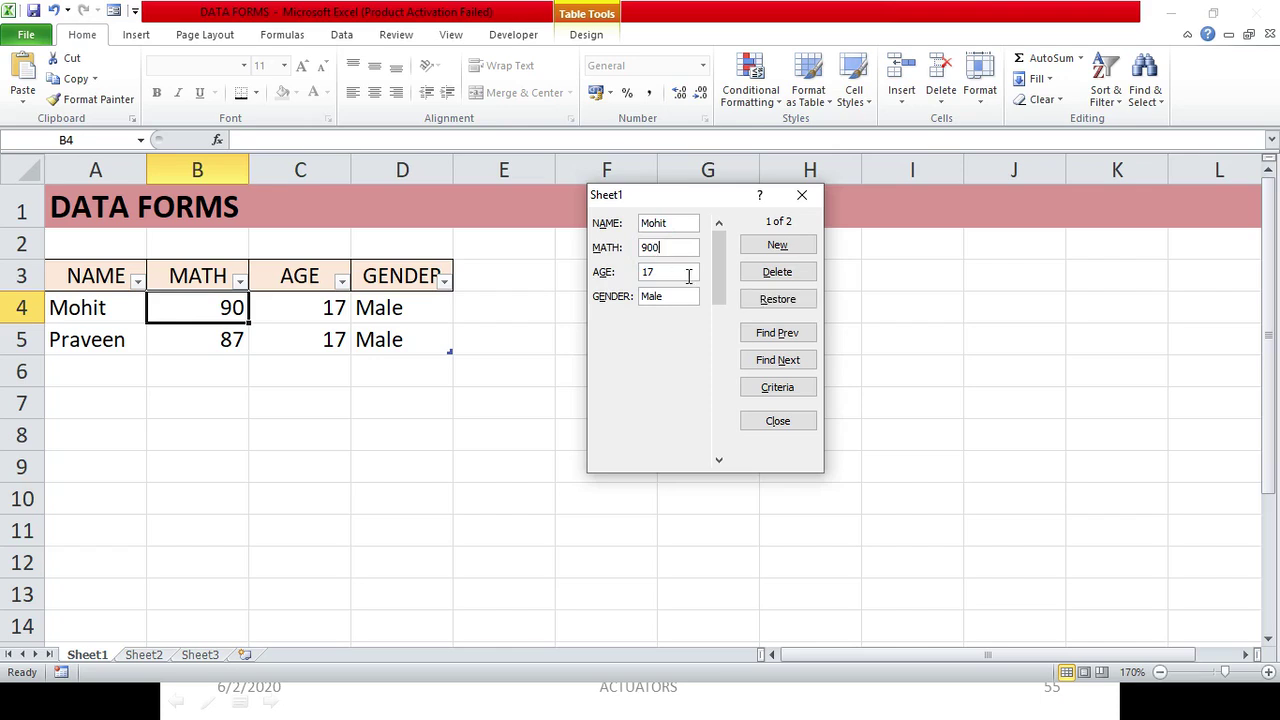
click(688, 276)
click(770, 306)
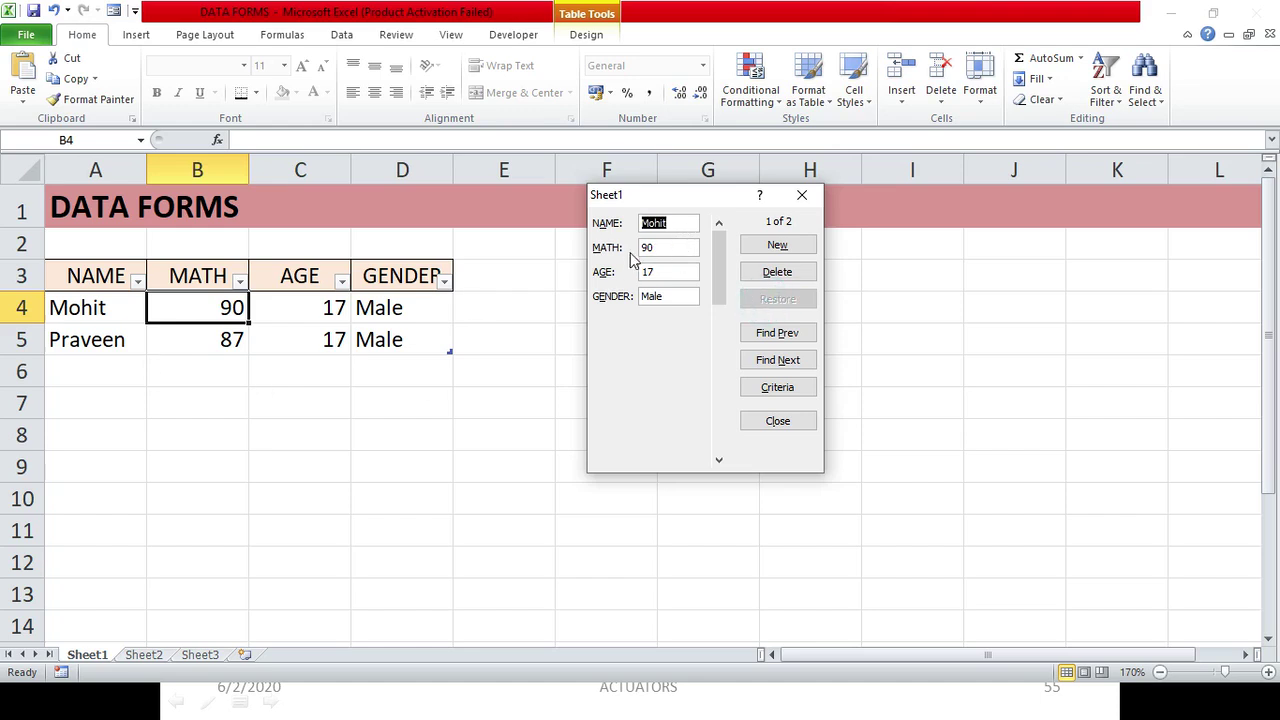
- Change the first student's age to 18 through the data form and commit the edit
click(656, 248)
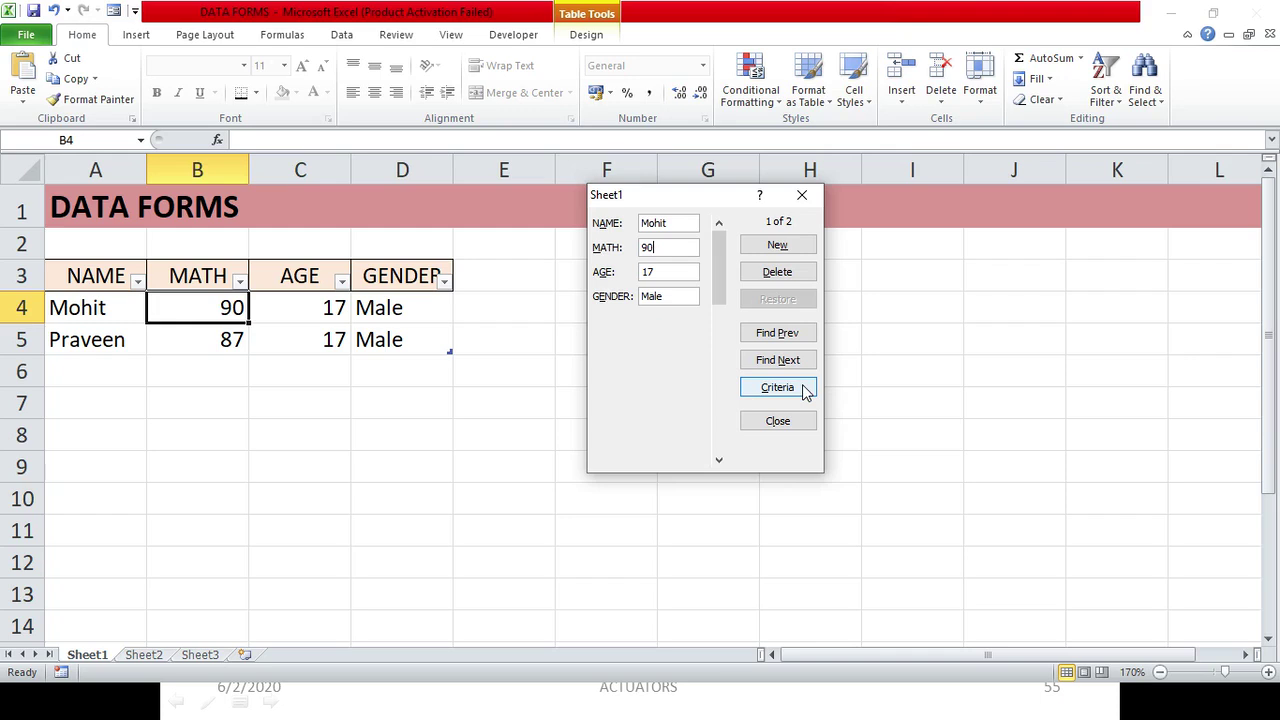
drag(726, 294, 655, 271)
click(652, 271)
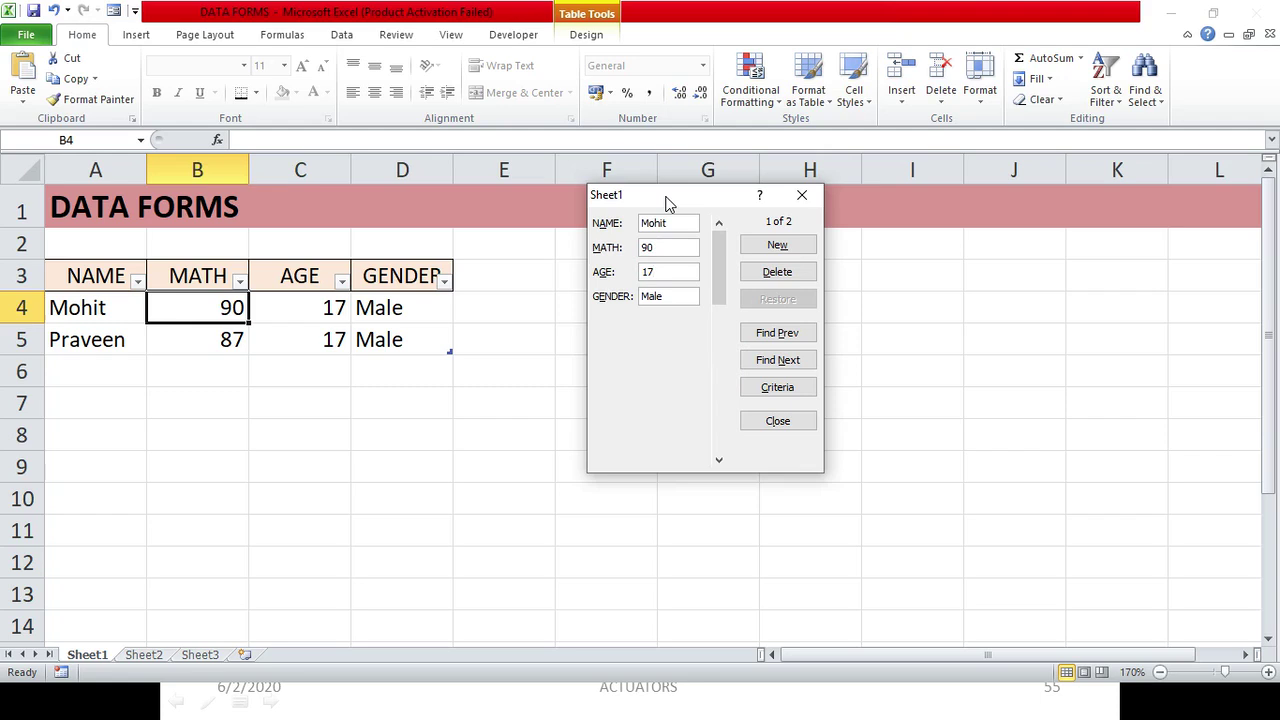
key(BackSpace)
text(8)
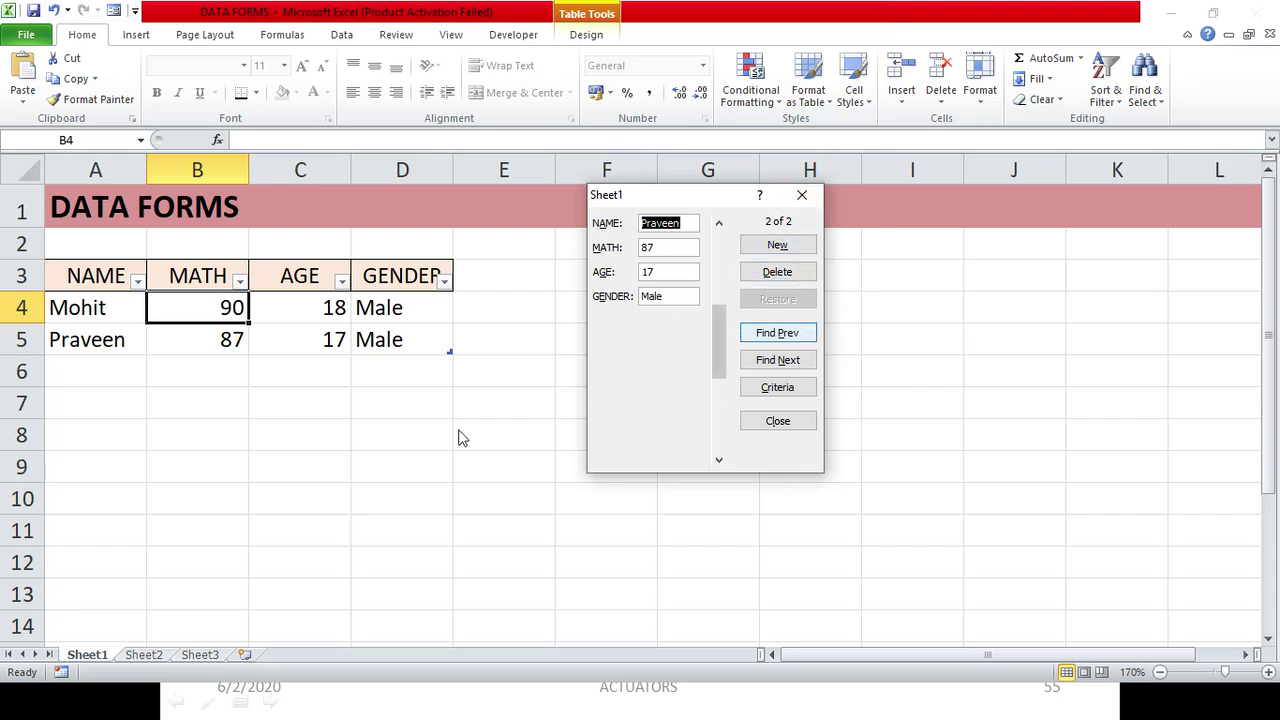
- Re-add the deleted student through the data form with the student's name, math 80, age 17 and gender Female
click(777, 246)
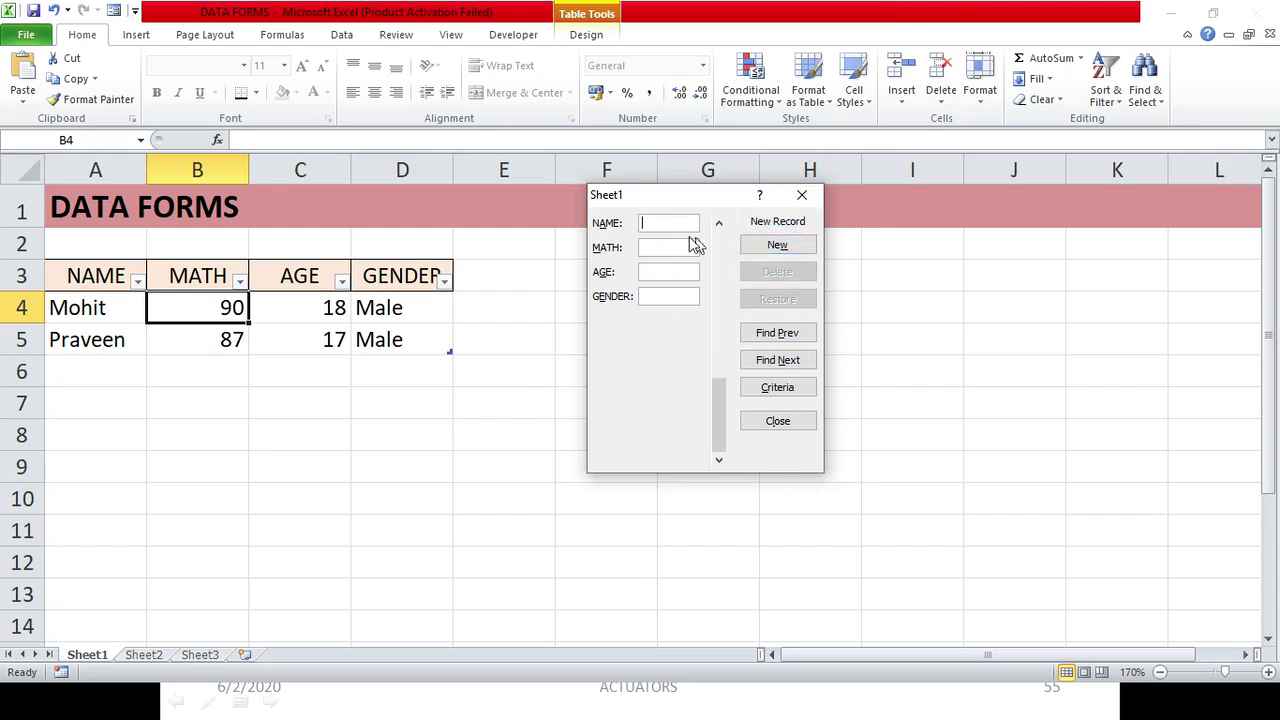
text(Shivangee)
key(Tab)
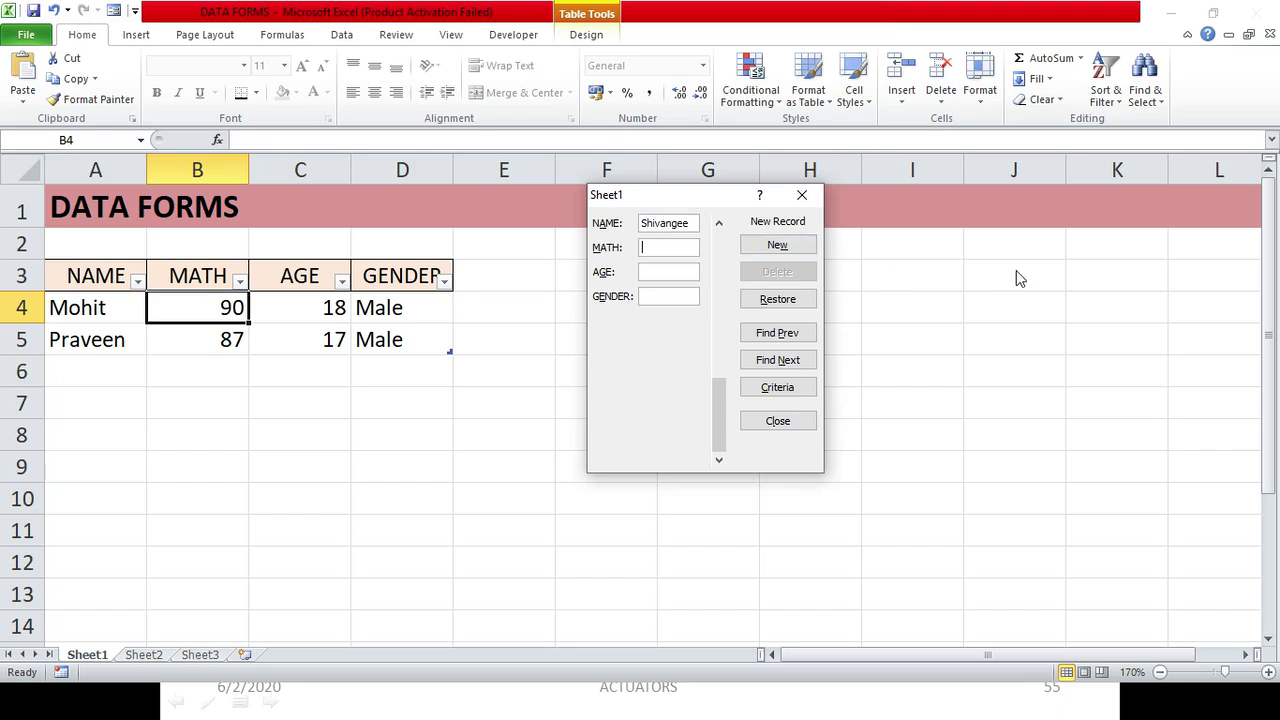
text(80)
key(Tab)
text(17)
key(Tab)
text(Female)
click(768, 250)
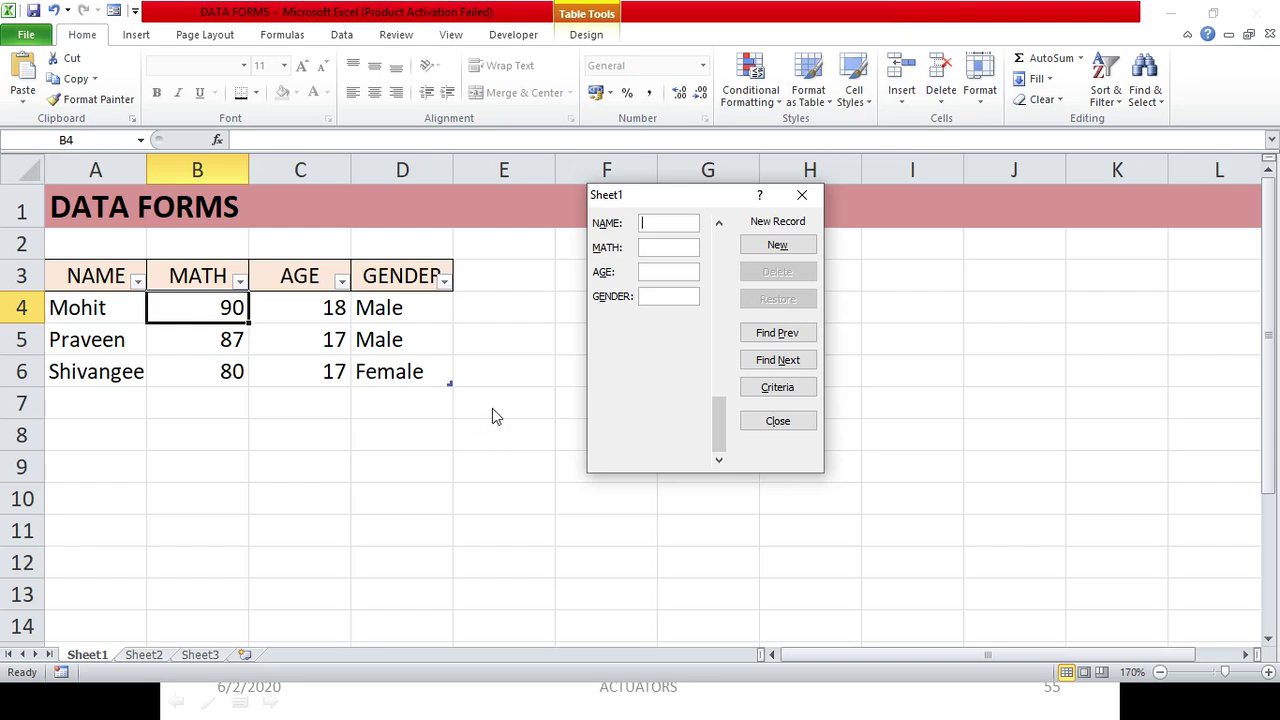
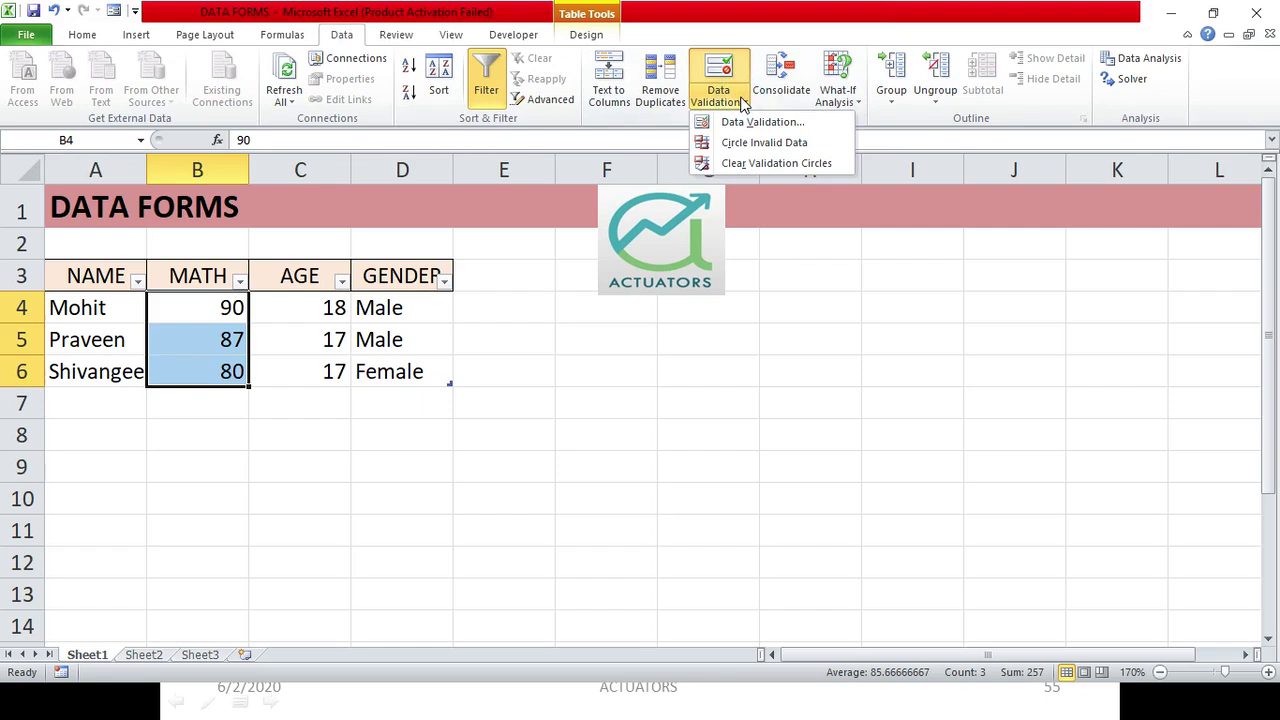
- Add data validation to the math marks in B4:B6 that allows only whole numbers between 0 and 100
click(750, 121)
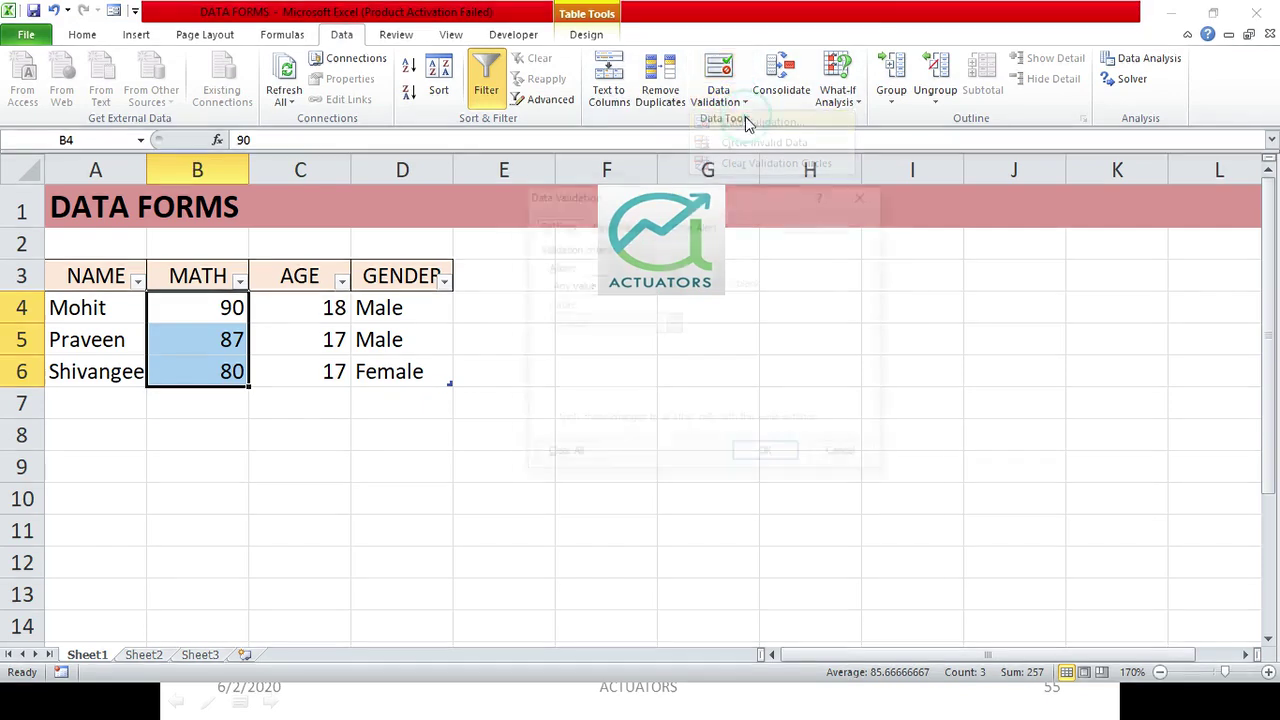
click(674, 286)
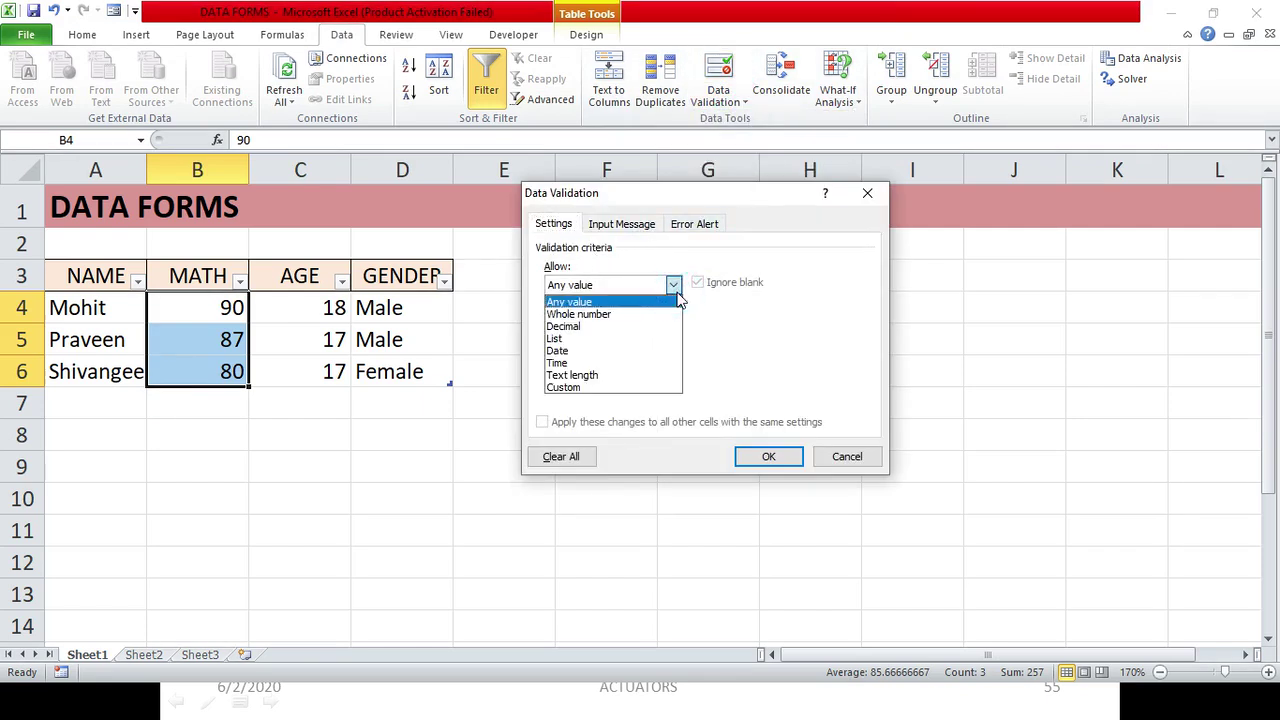
click(582, 319)
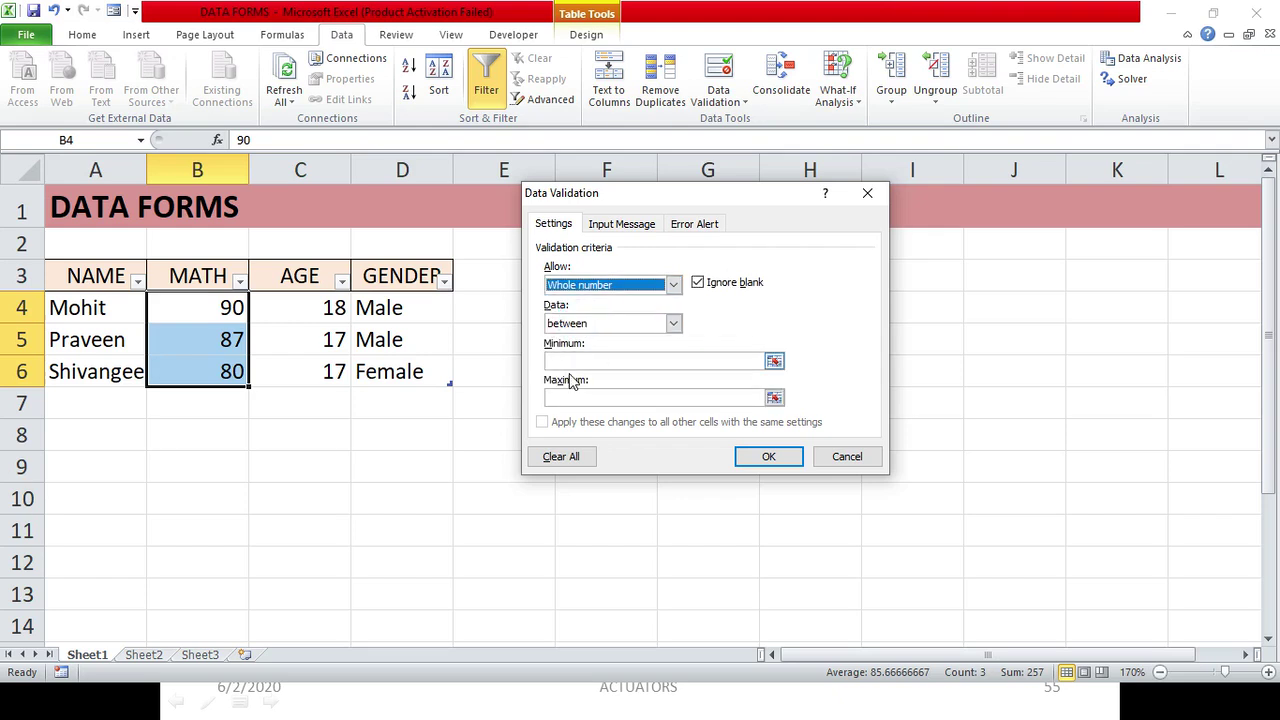
click(560, 360)
text(0)
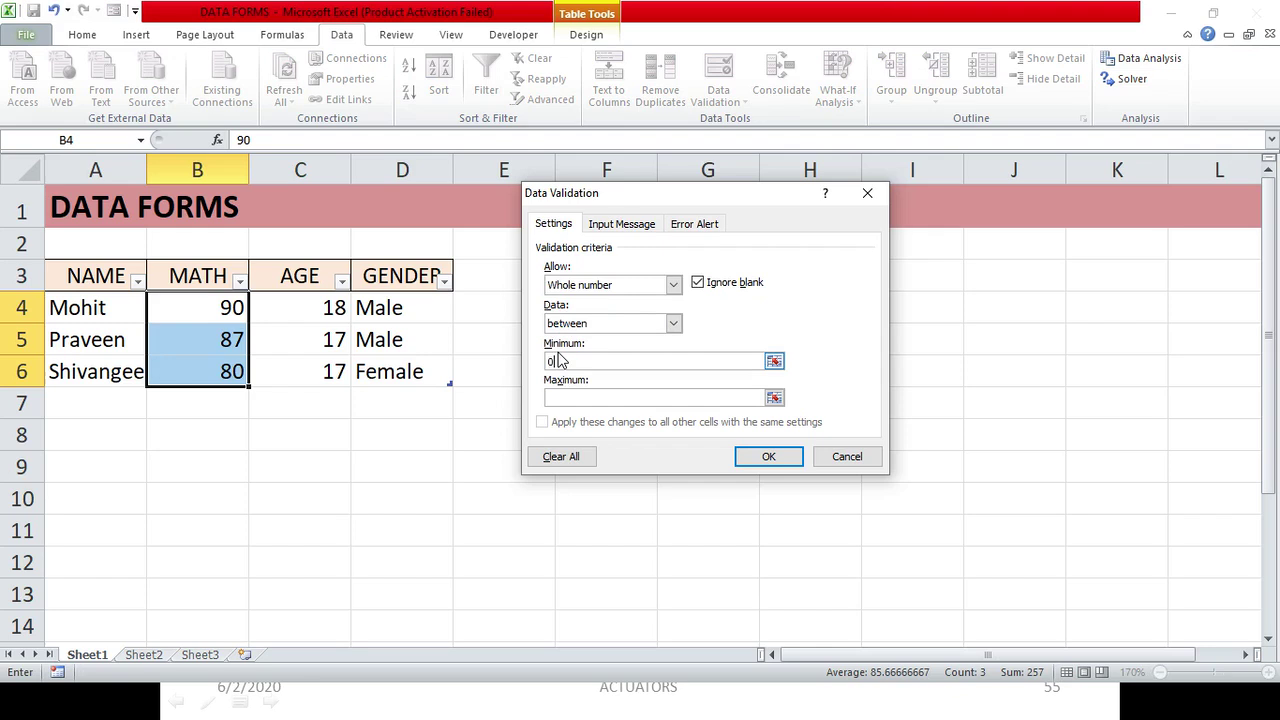
key(Tab)
text(100)
- Set the validation's error alert message to "BETWEEN 0 AND 100" and apply the rule
click(700, 228)
click(740, 371)
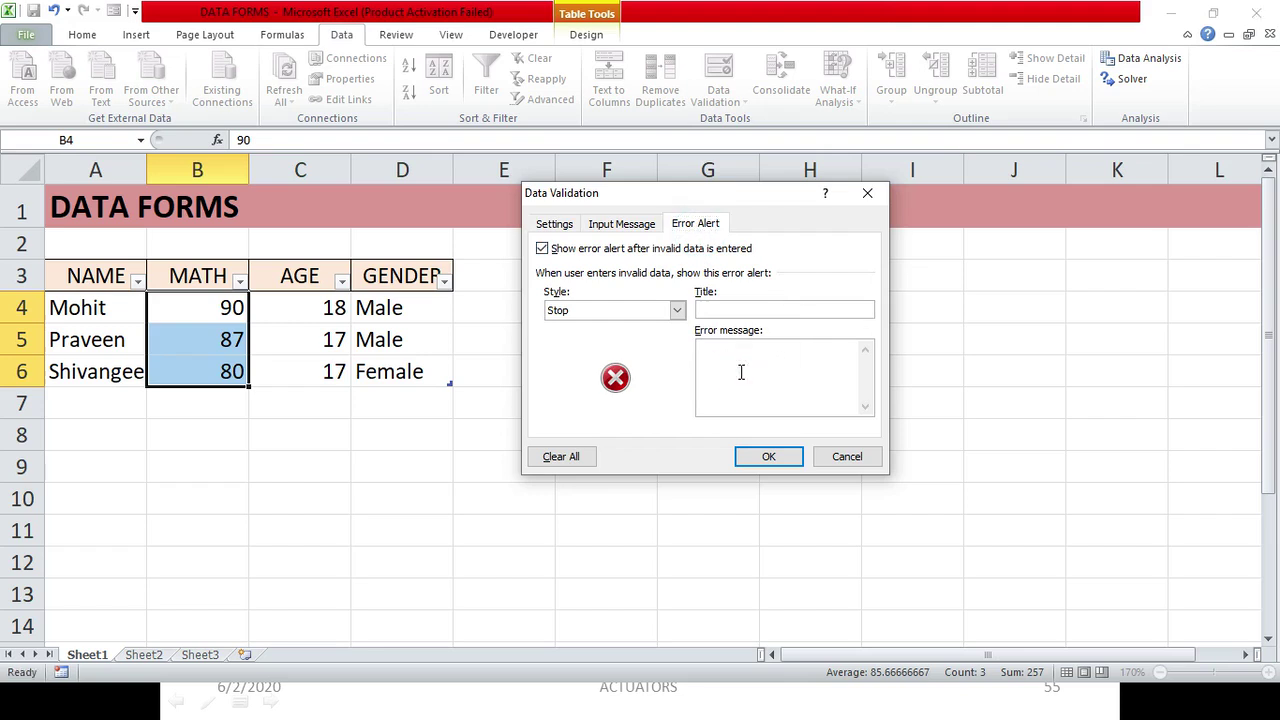
text(BETWEE)
key(BackSpace)
key(BackSpace)
key(BackSpace)
text(WEEN 0 AND 100)
click(789, 458)
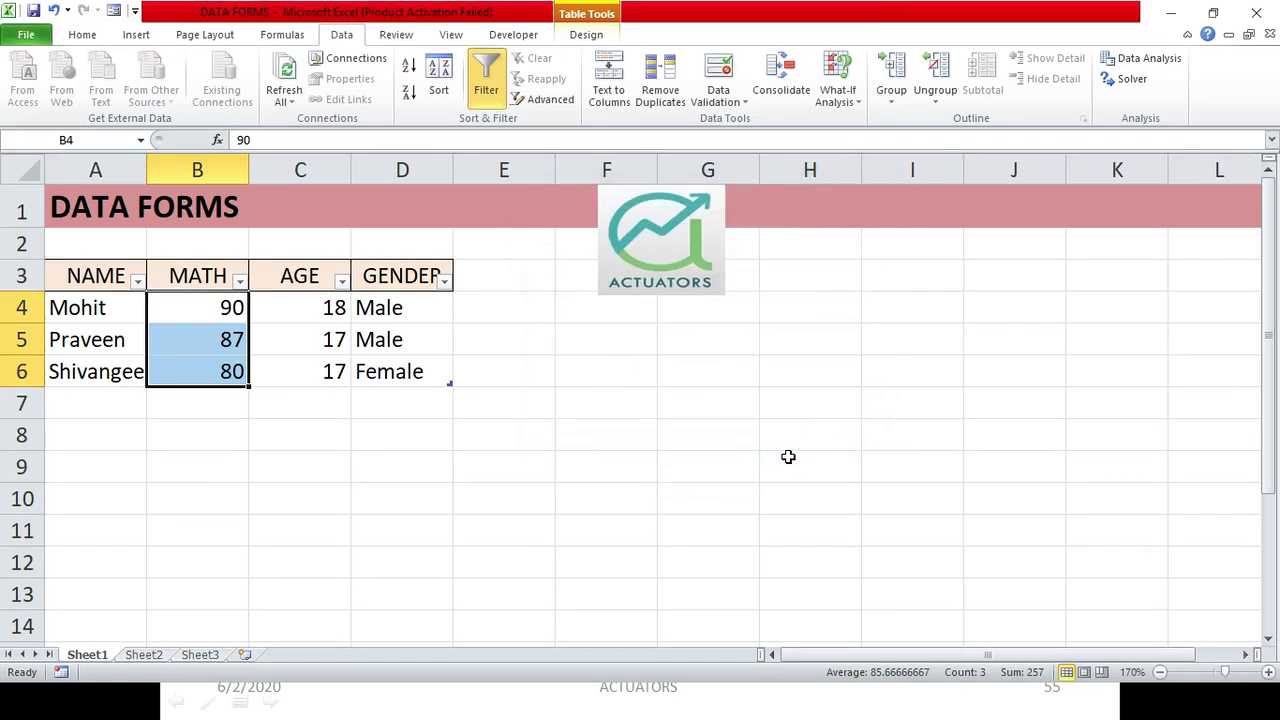
- Open the data form from table cell C6 and try to add a record named ABC with math 120
click(269, 358)
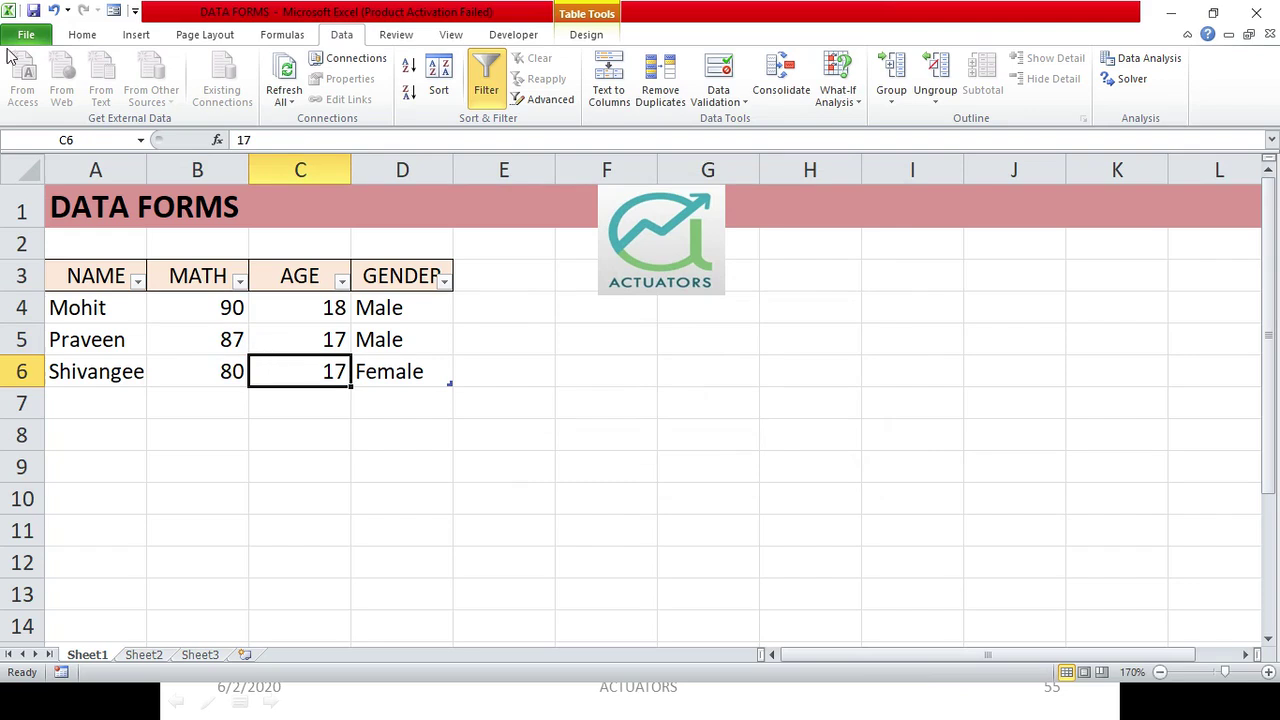
click(115, 15)
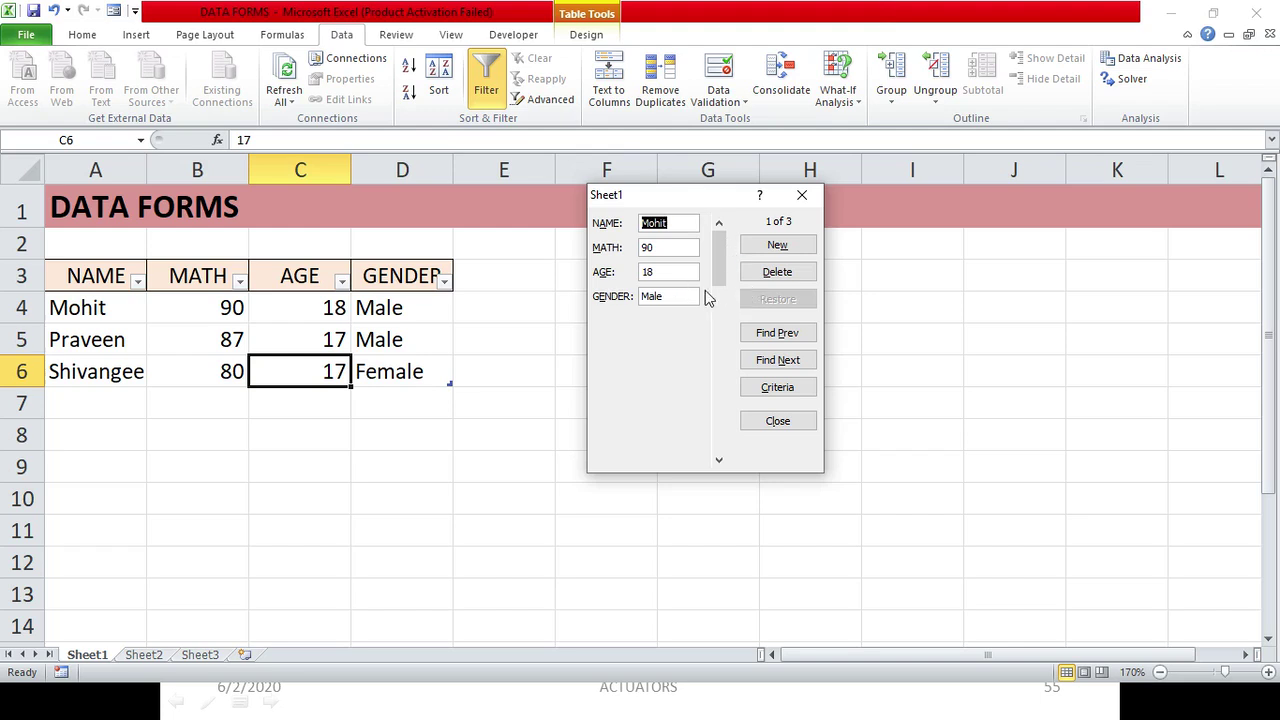
click(770, 248)
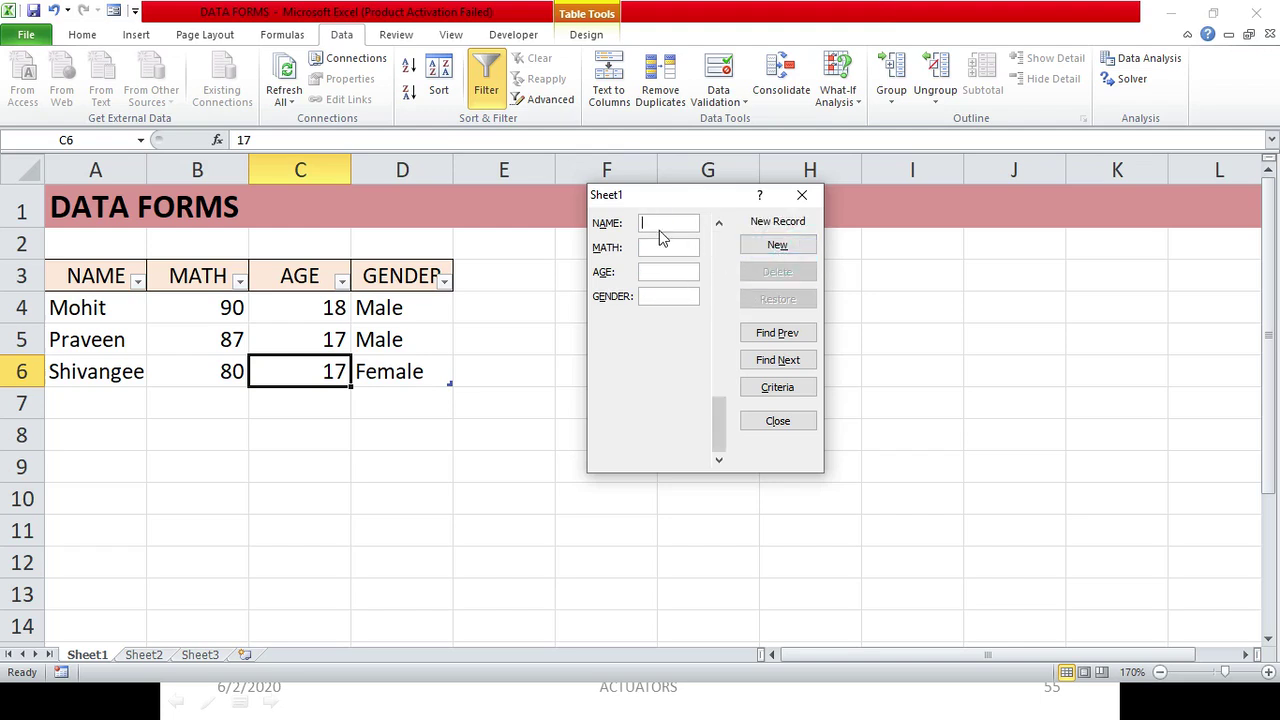
text(ABC)
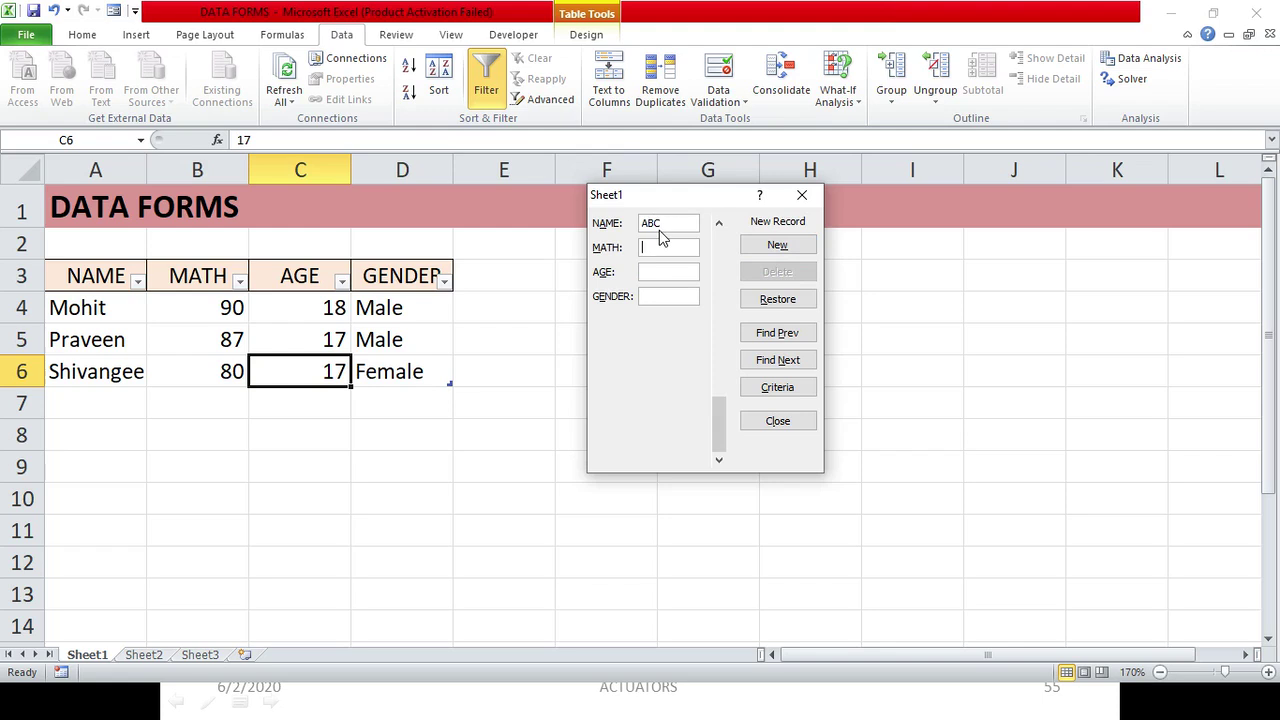
key(Tab)
text(120)
key(Return)
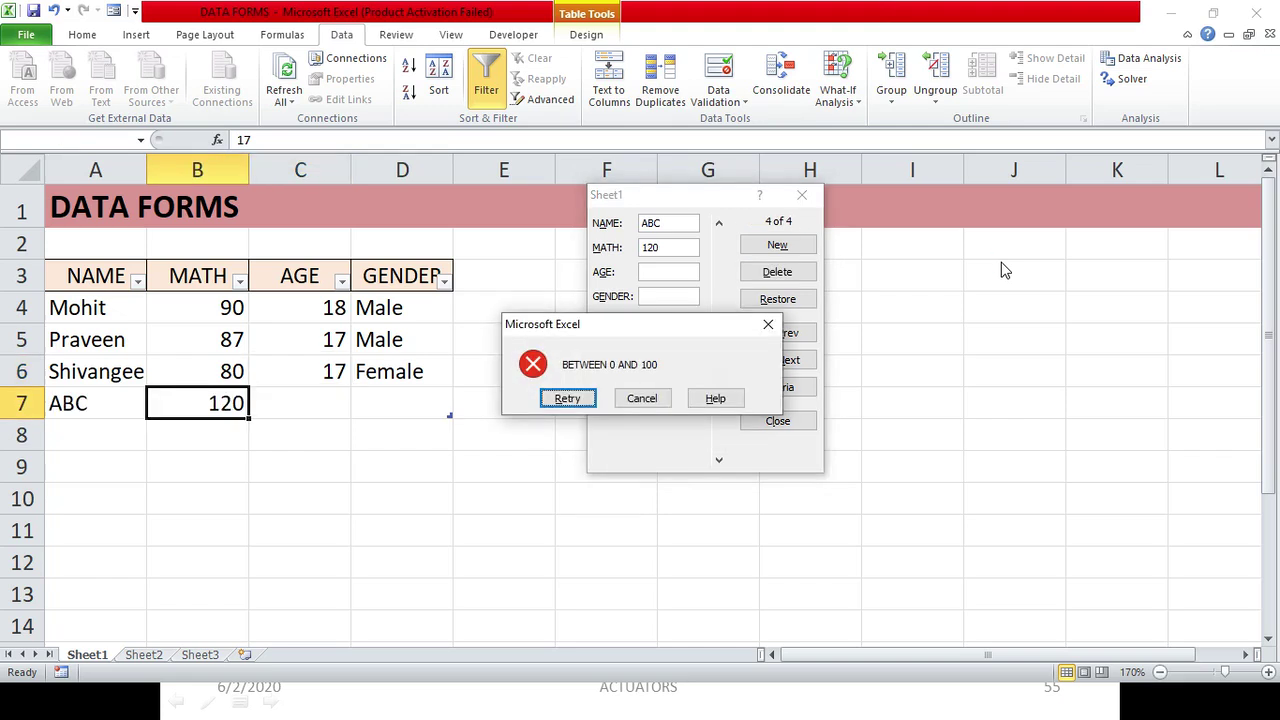
- Retry the rejected record entry with math set to 100 and submit it to the student table
click(567, 399)
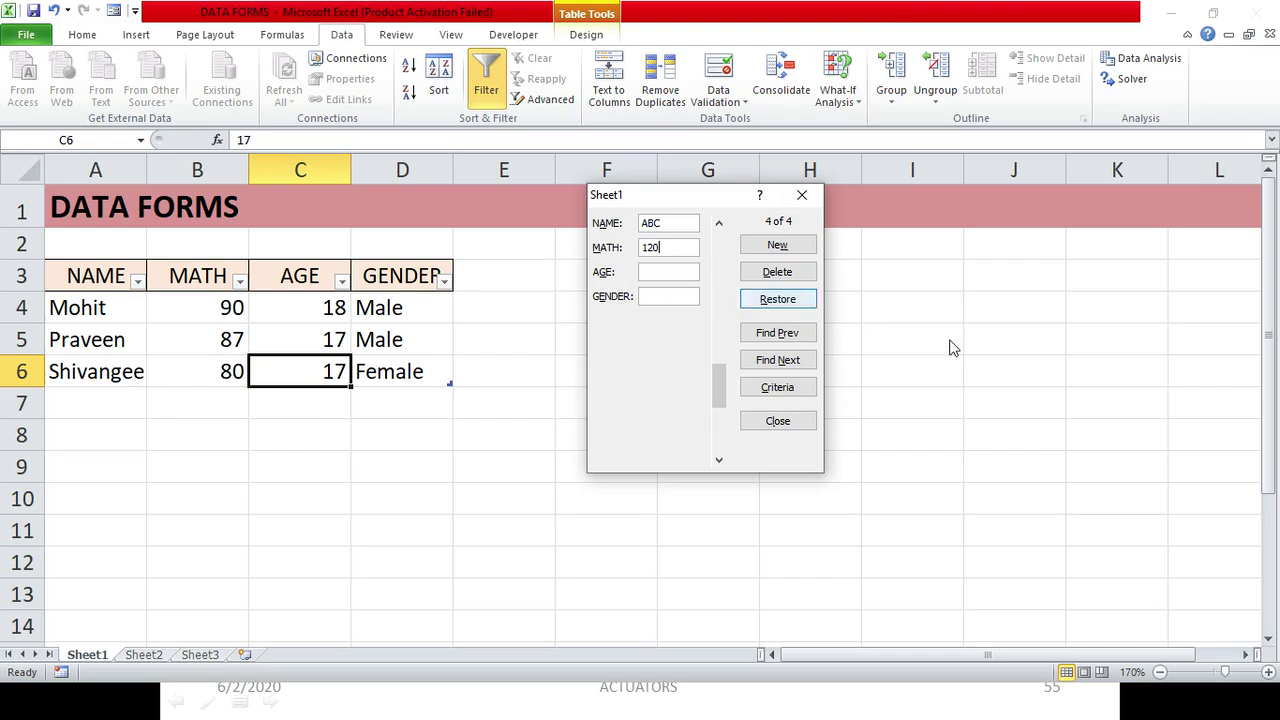
key(BackSpace)
key(BackSpace)
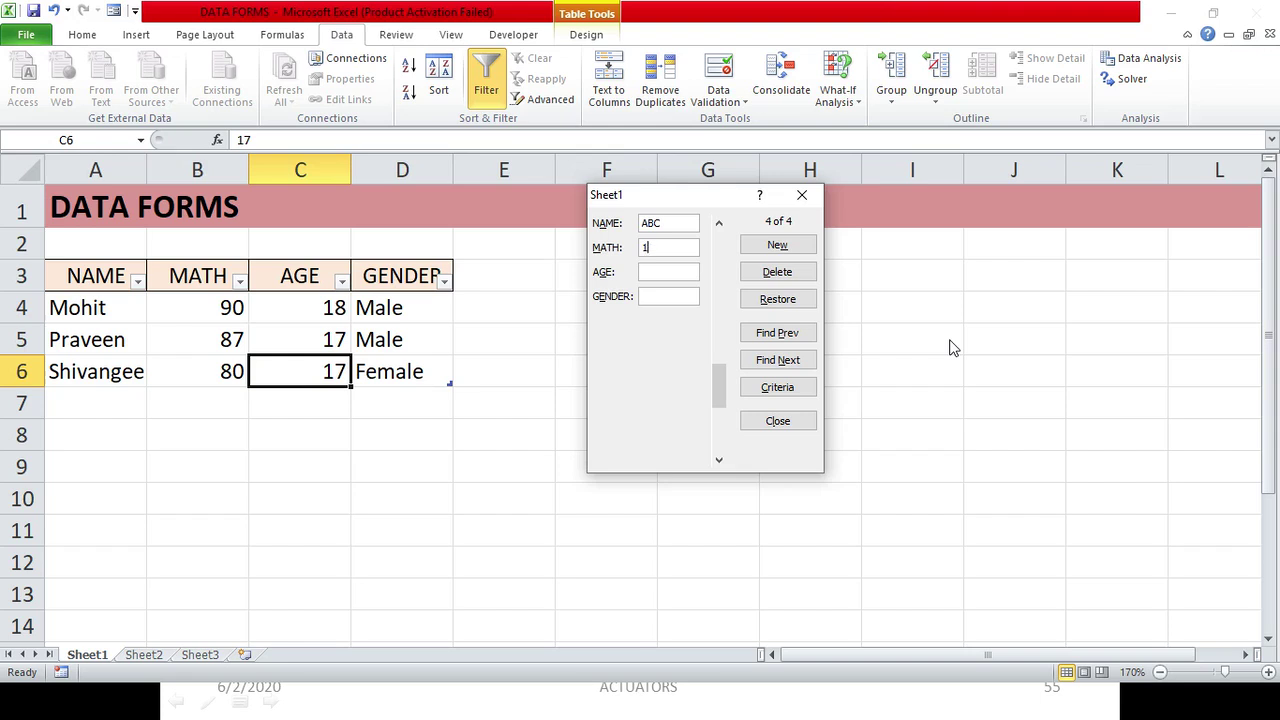
text(00)
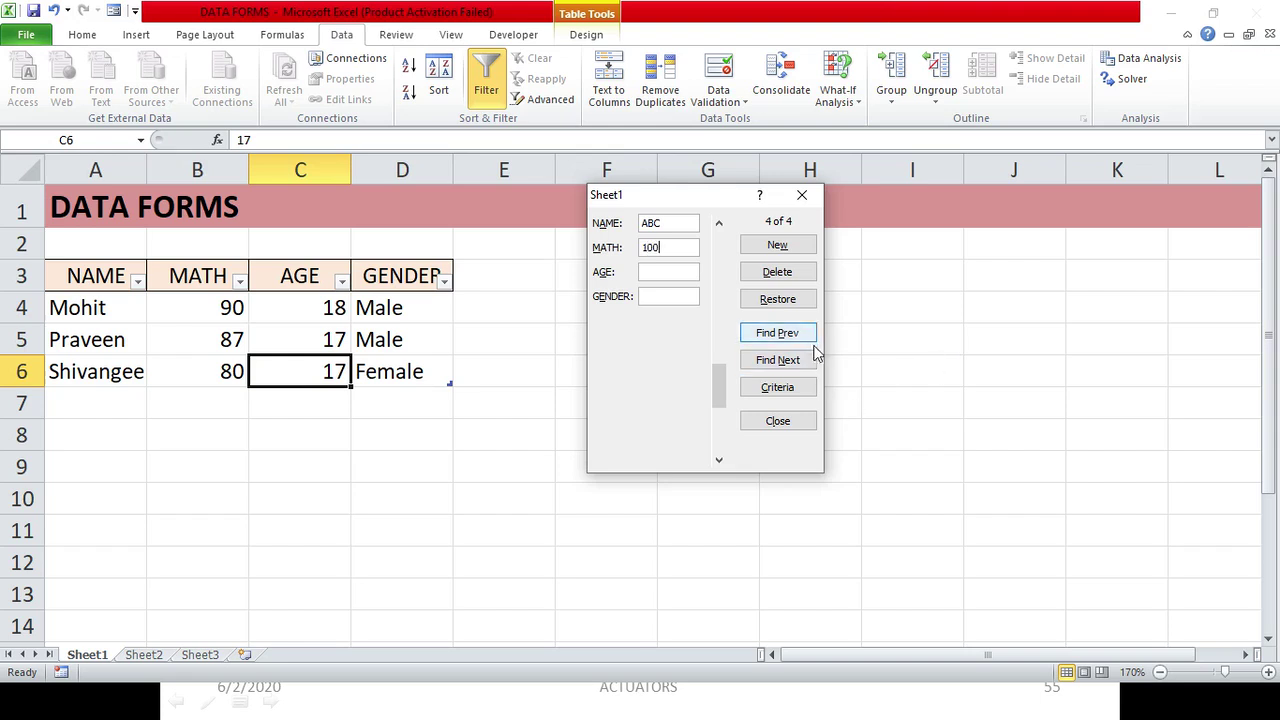
key(Return)
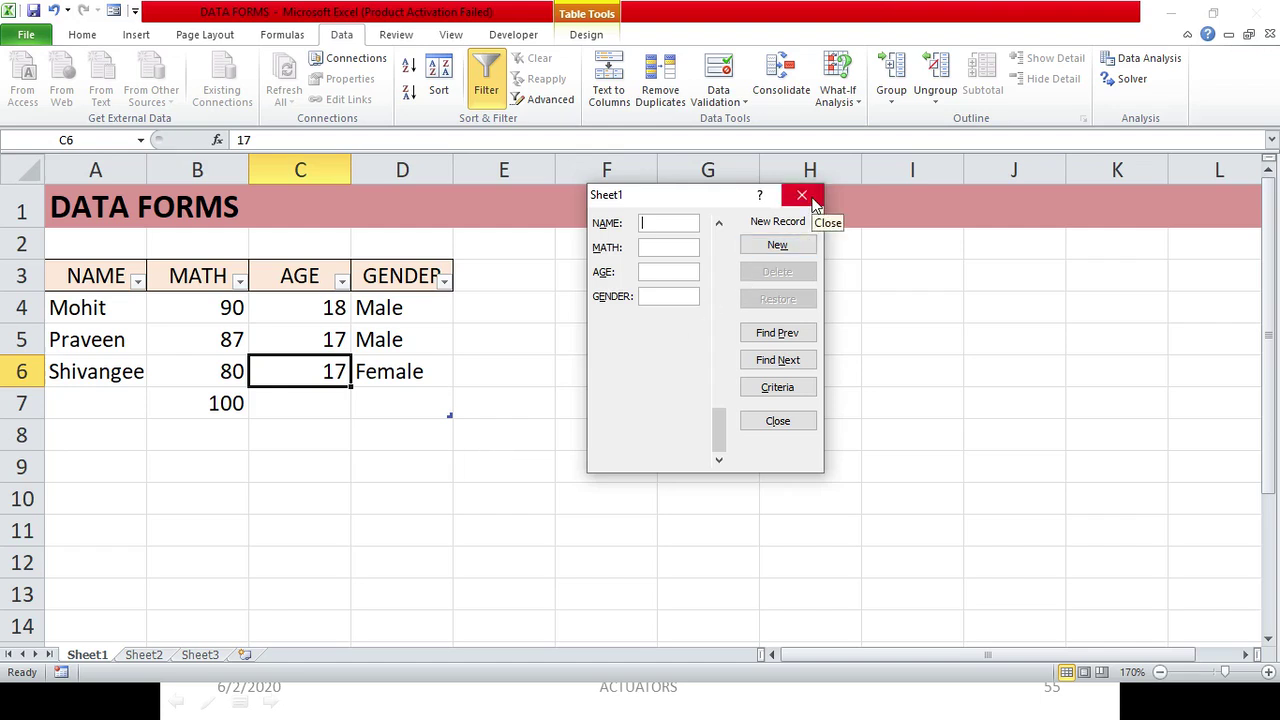
- Search the student records for math marks >85, browse the matches in both directions, and close the data form
click(776, 390)
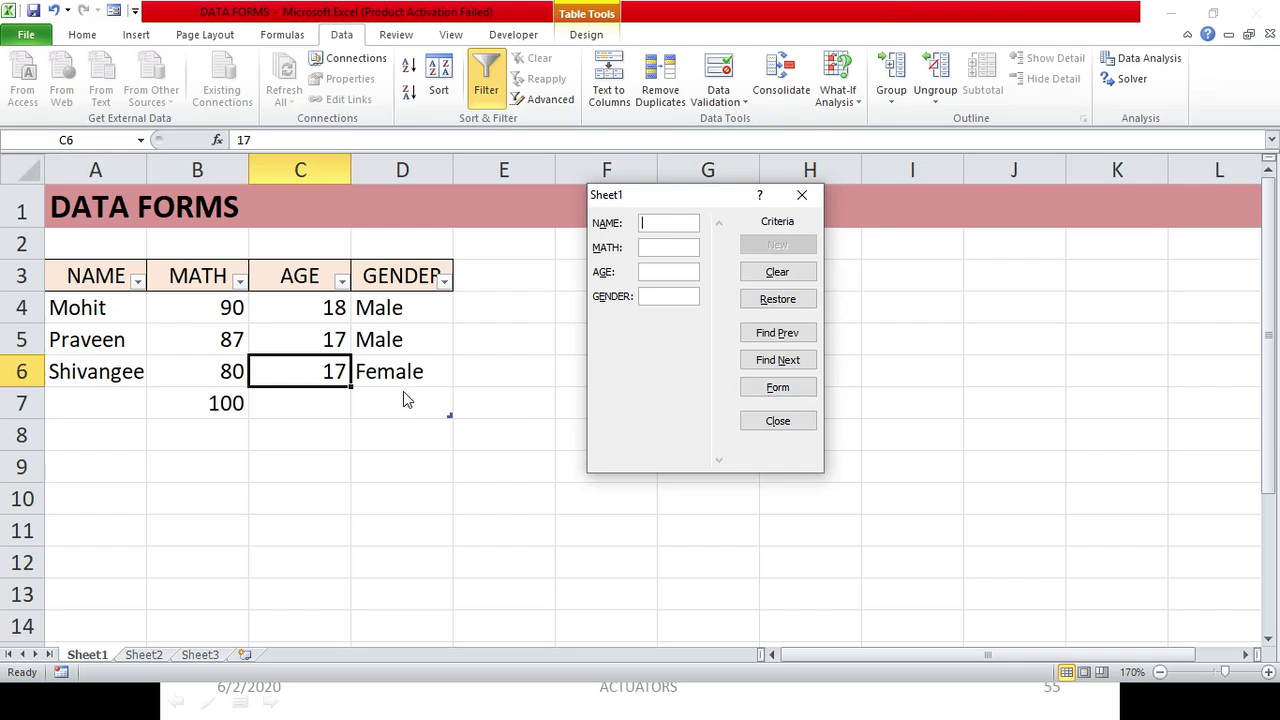
click(686, 247)
text(>)
text(85)
click(777, 332)
click(777, 333)
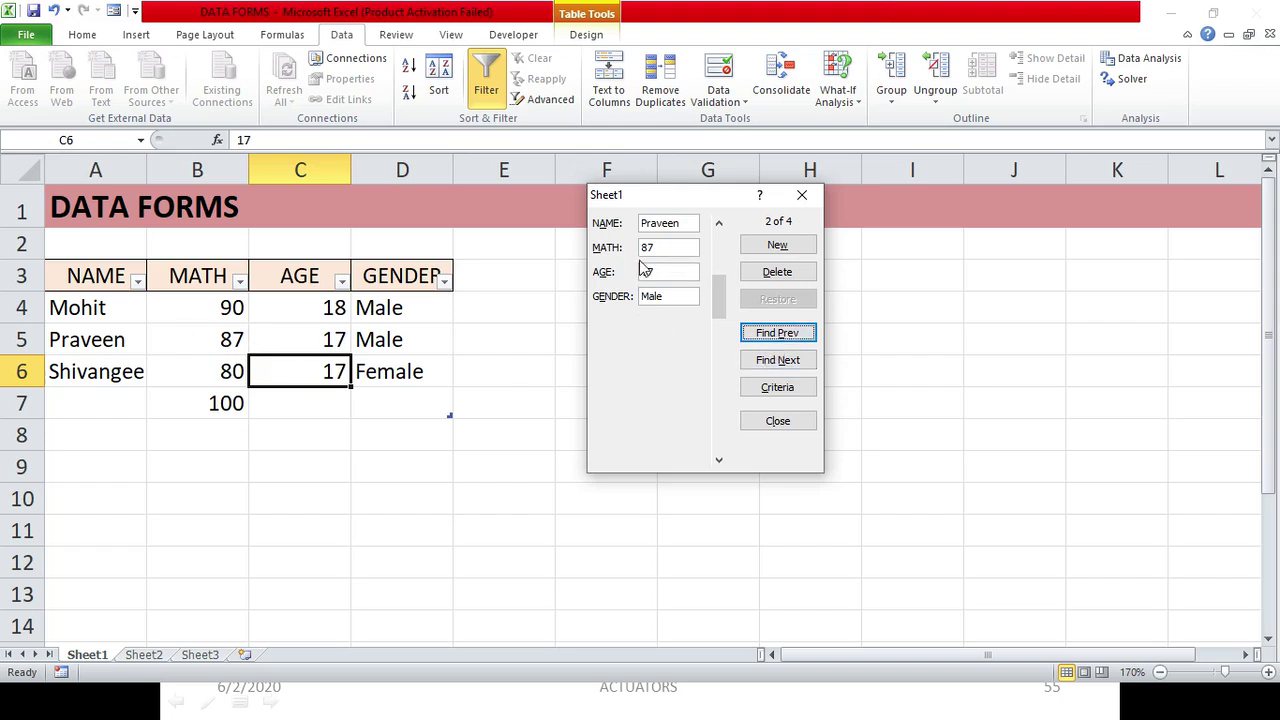
click(748, 336)
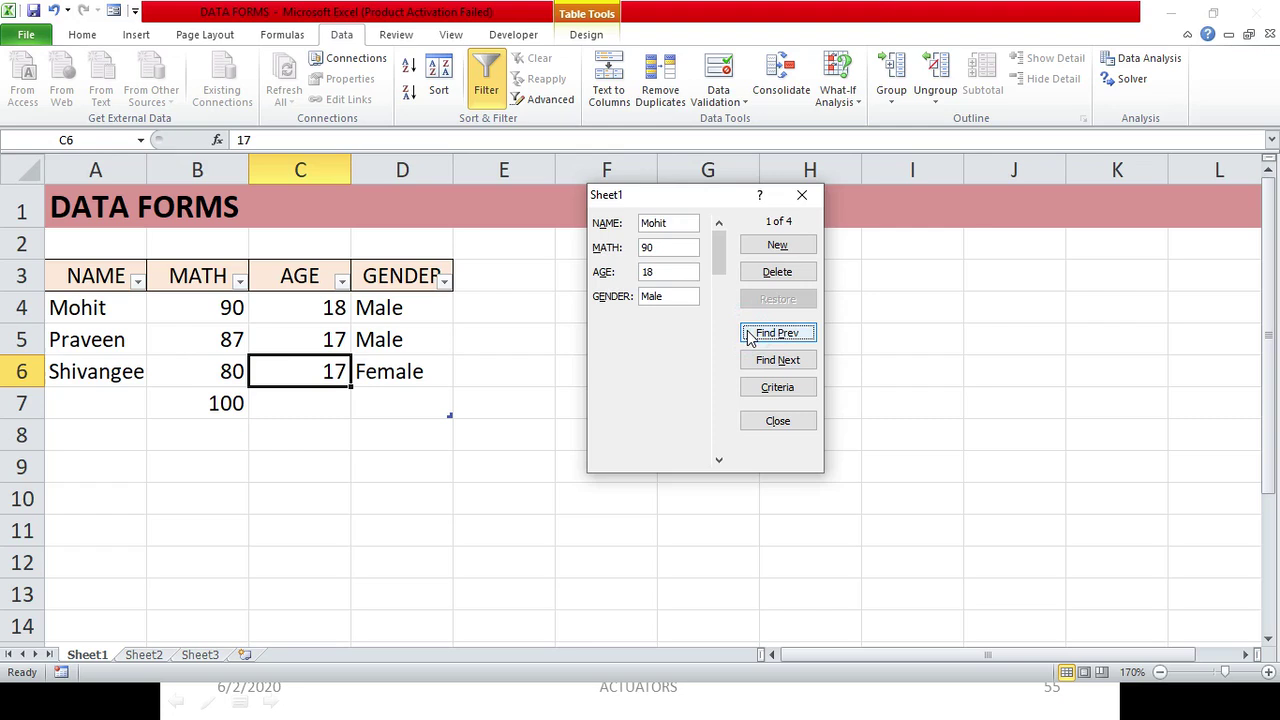
click(775, 360)
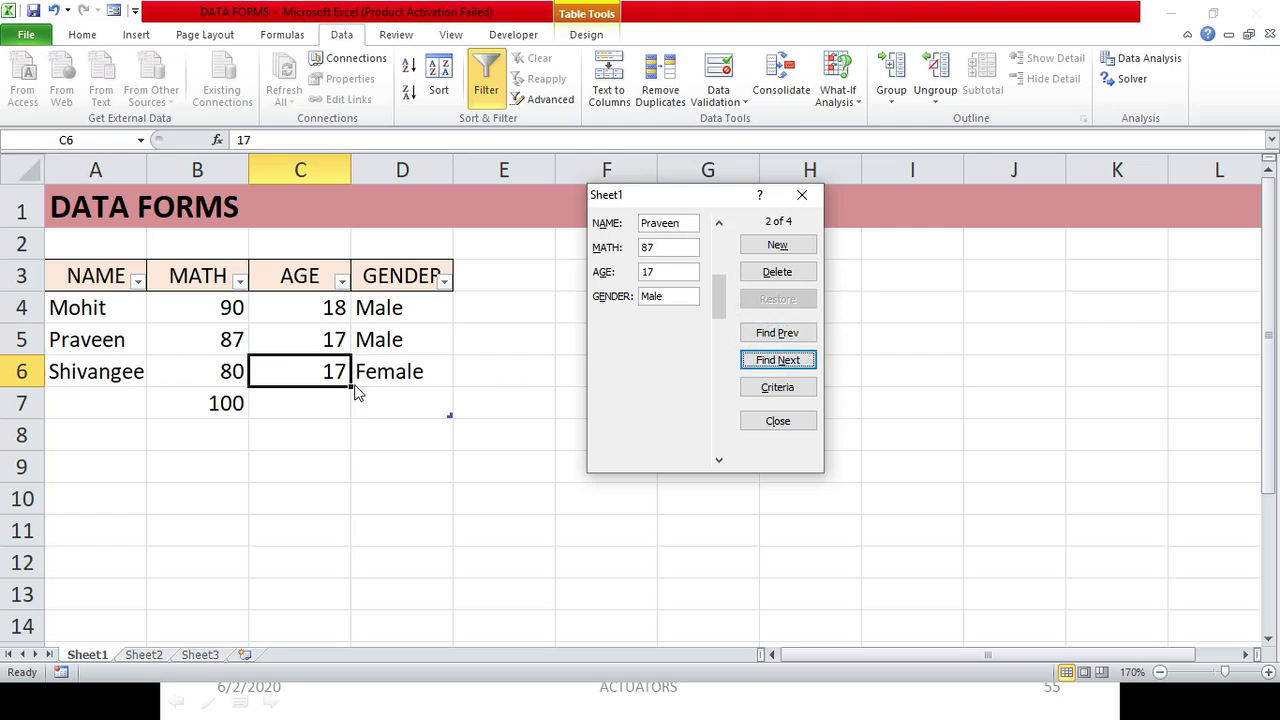
click(806, 363)
click(806, 365)
click(798, 337)
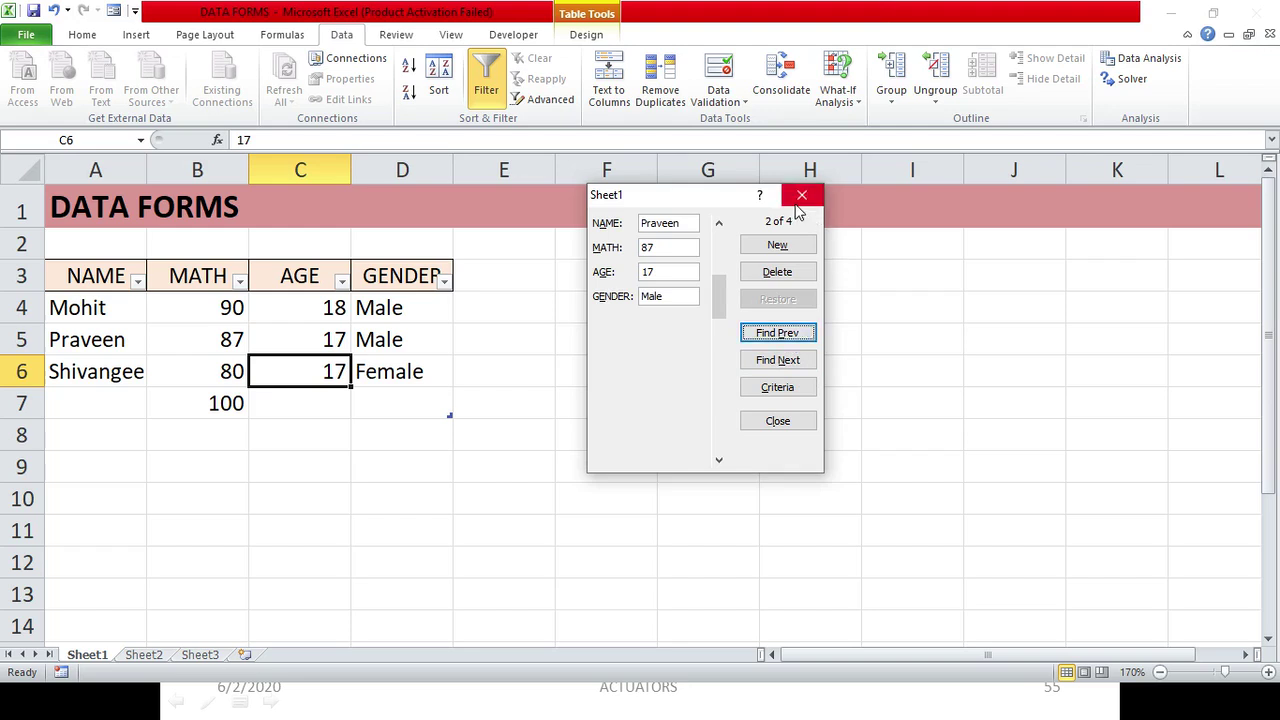
click(801, 423)
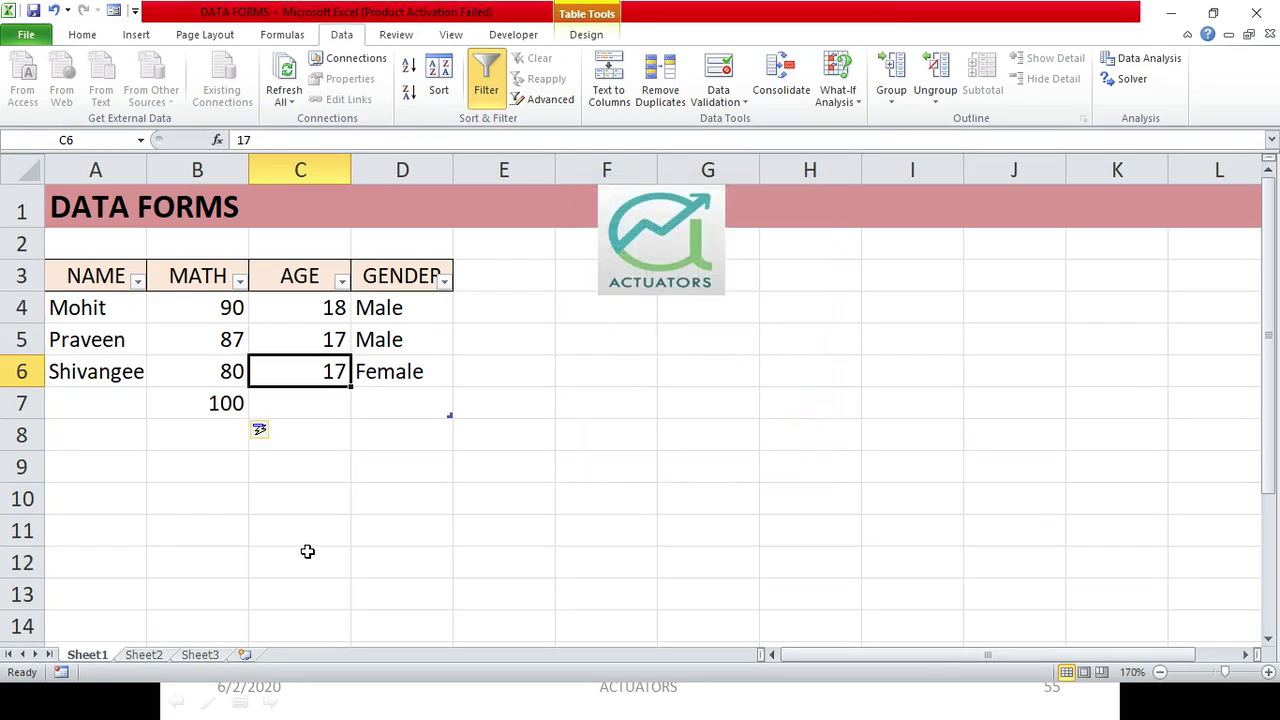
click(307, 552)
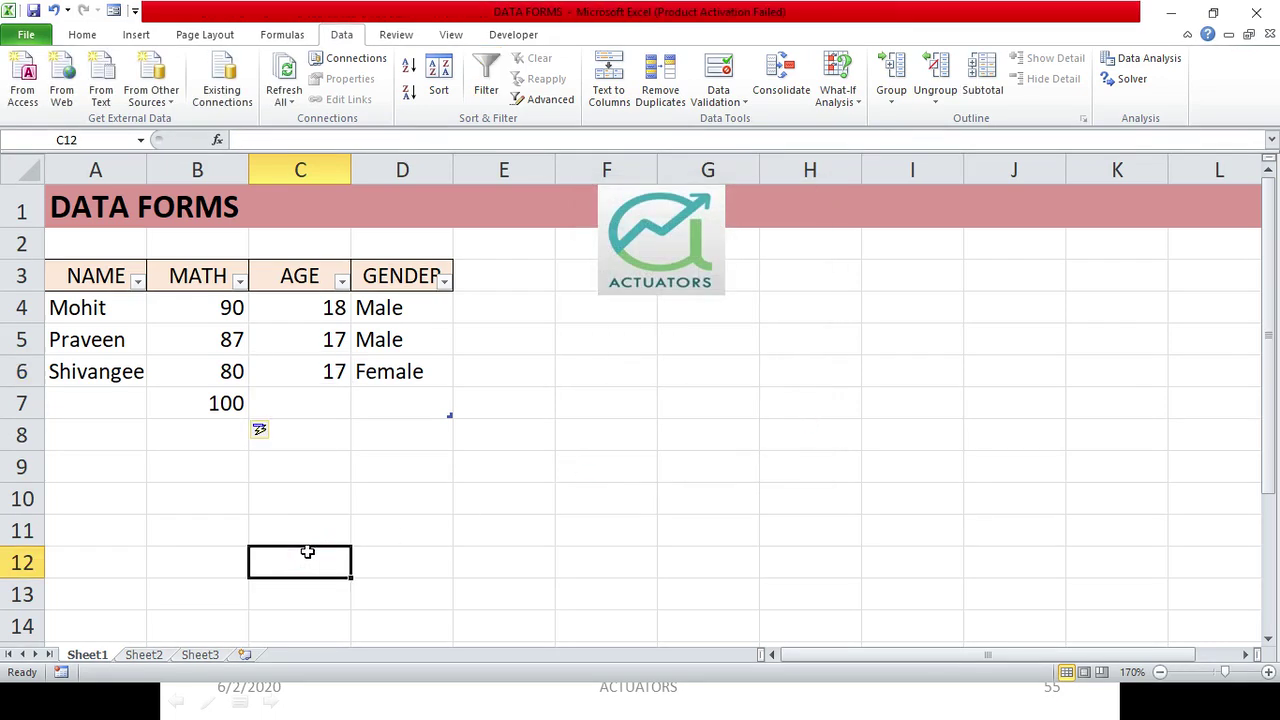
- Convert the country data A1:E196 on Sheet2 into a table with headers and give it the plain, uncolored light style
click(142, 656)
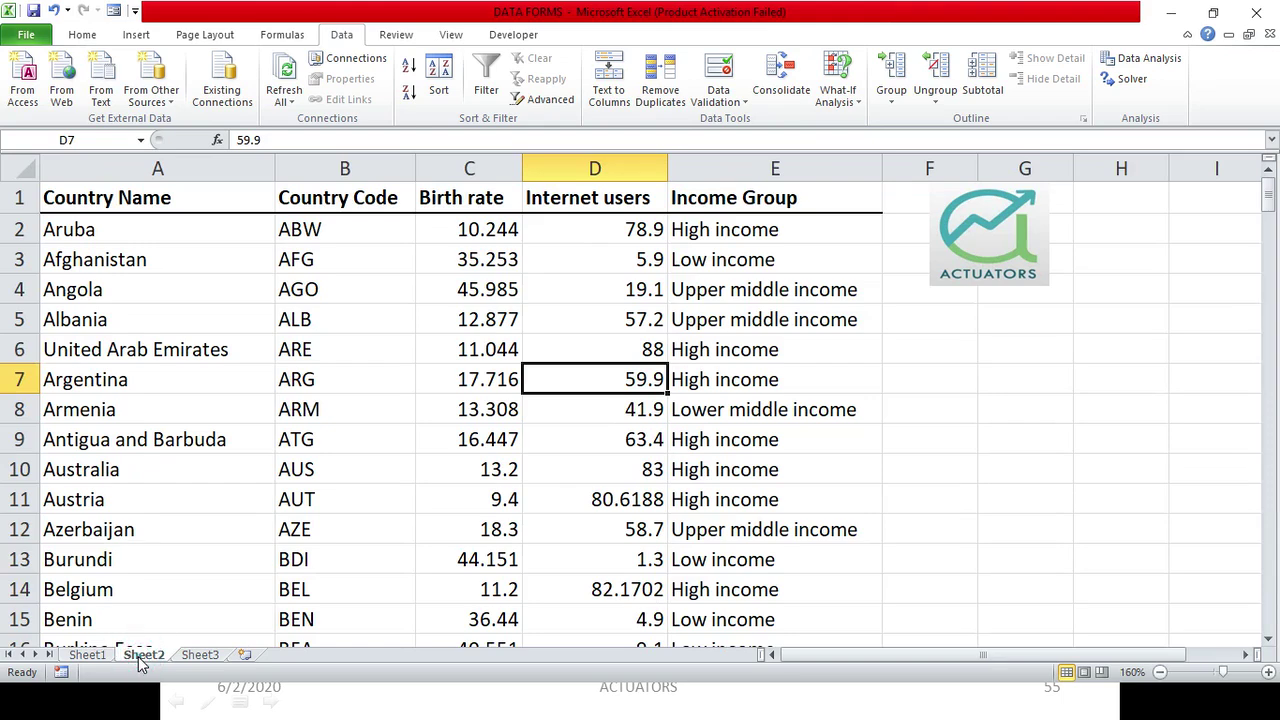
drag(1269, 208, 1272, 182)
key(ctrl+t)
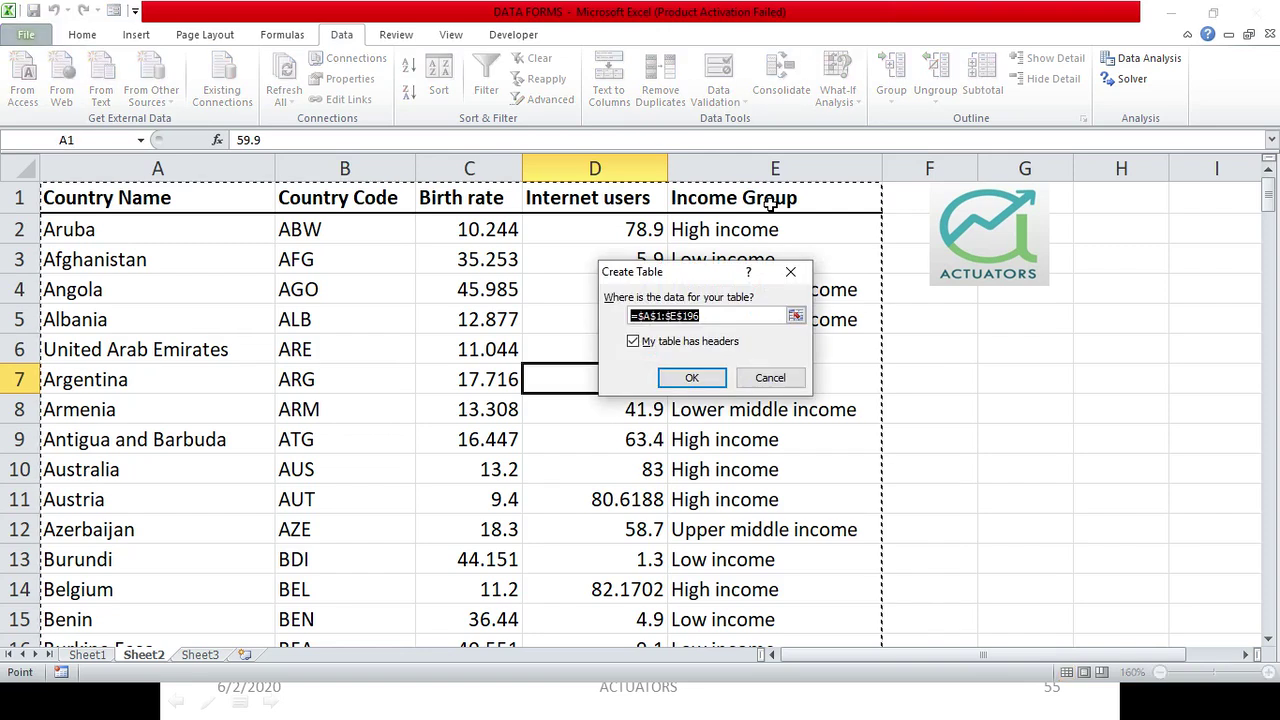
click(692, 378)
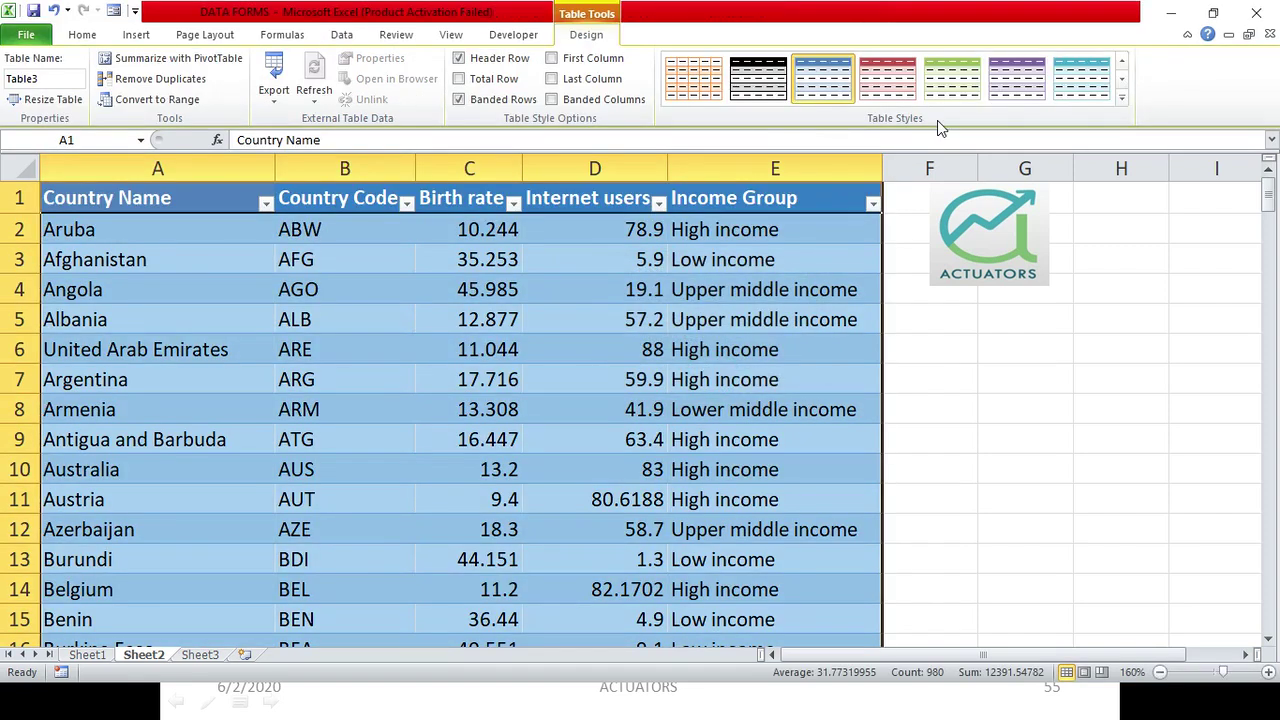
click(1117, 99)
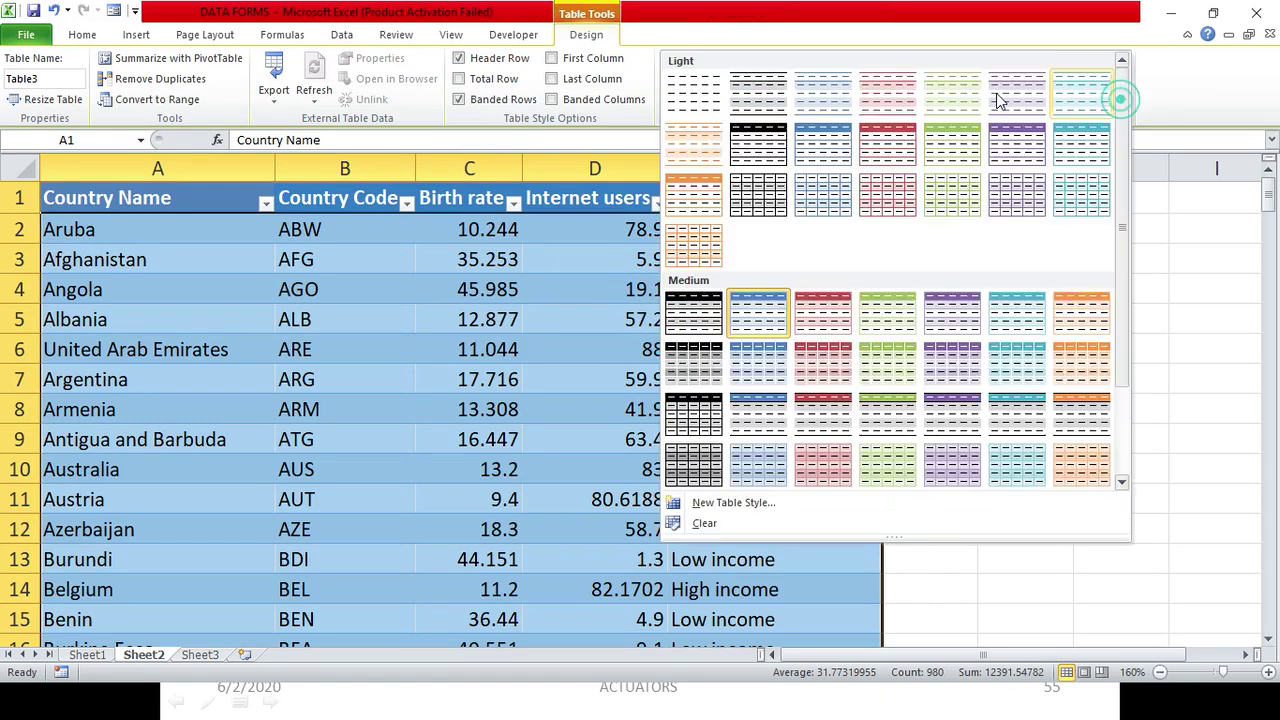
click(701, 95)
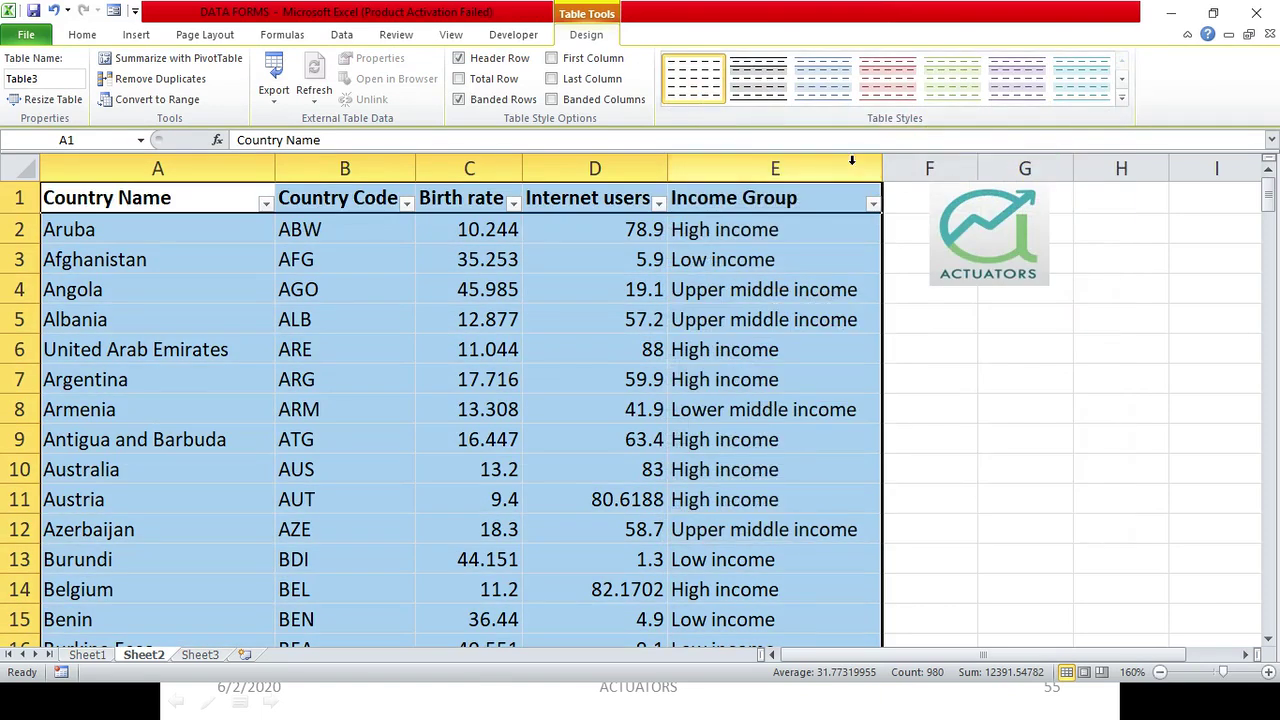
- Open the data form from cell B9 and scroll through the country records to record 131 and back to the first
click(375, 450)
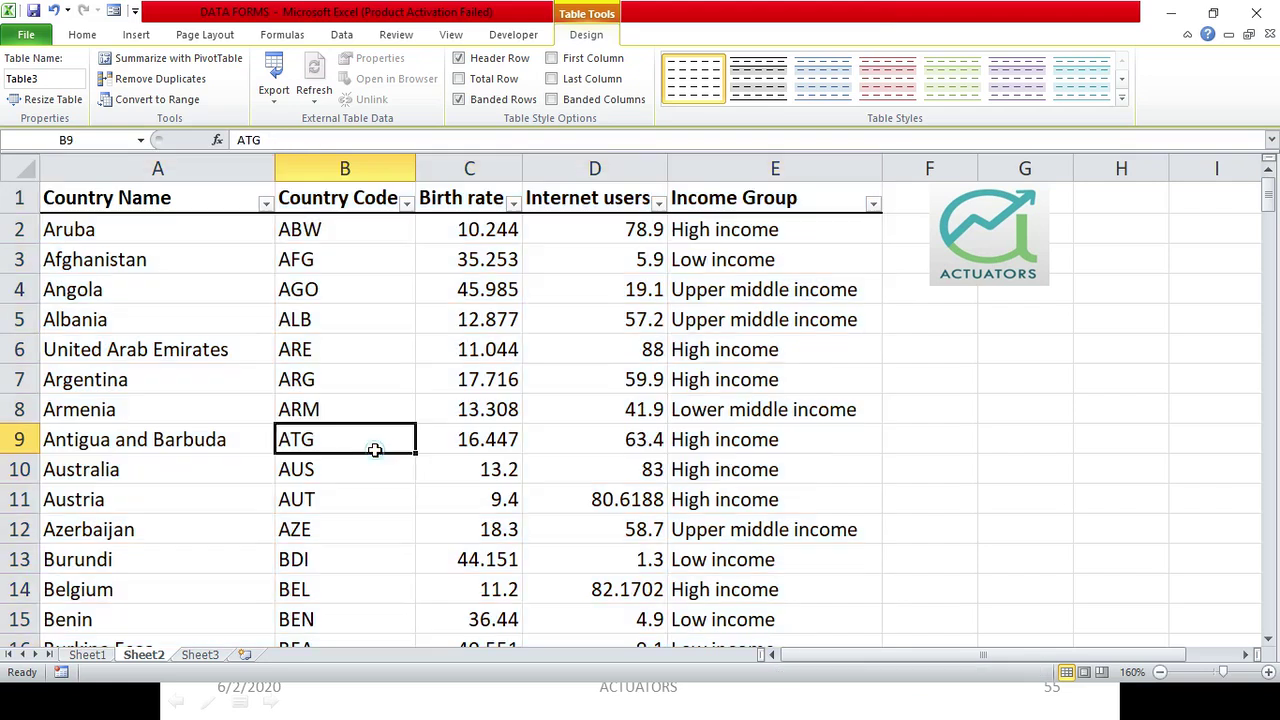
click(114, 12)
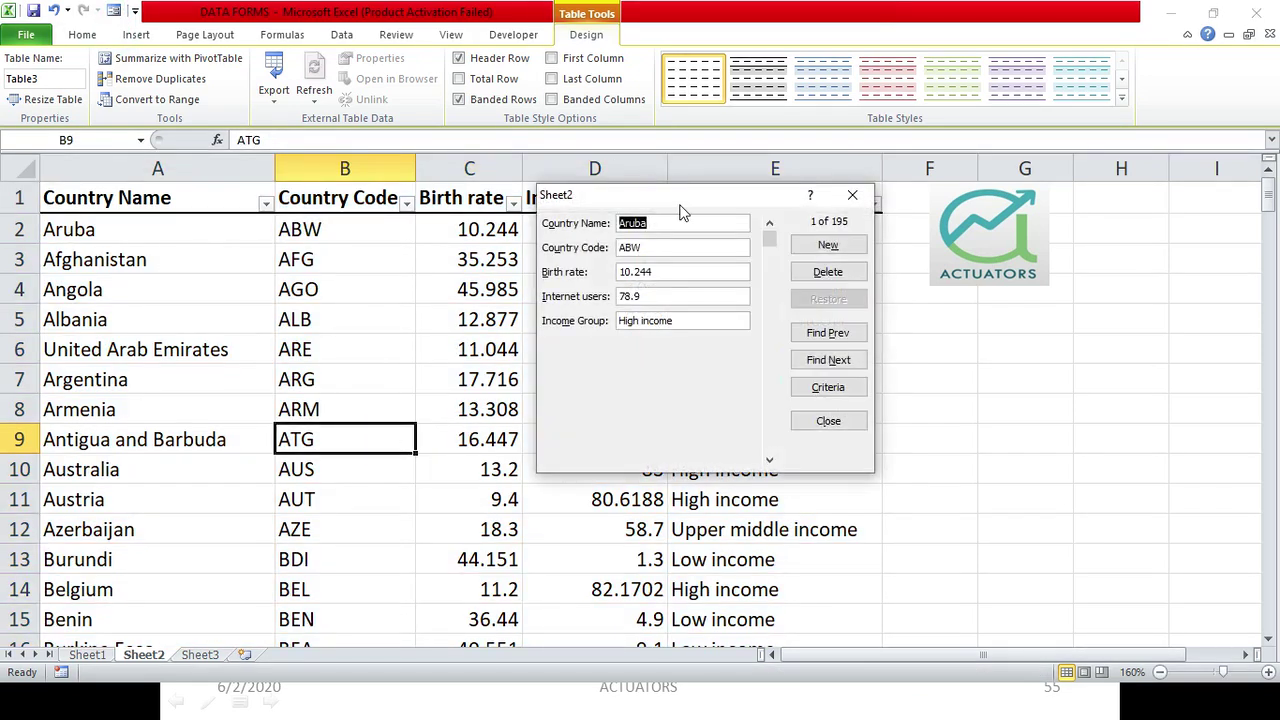
drag(769, 240, 769, 375)
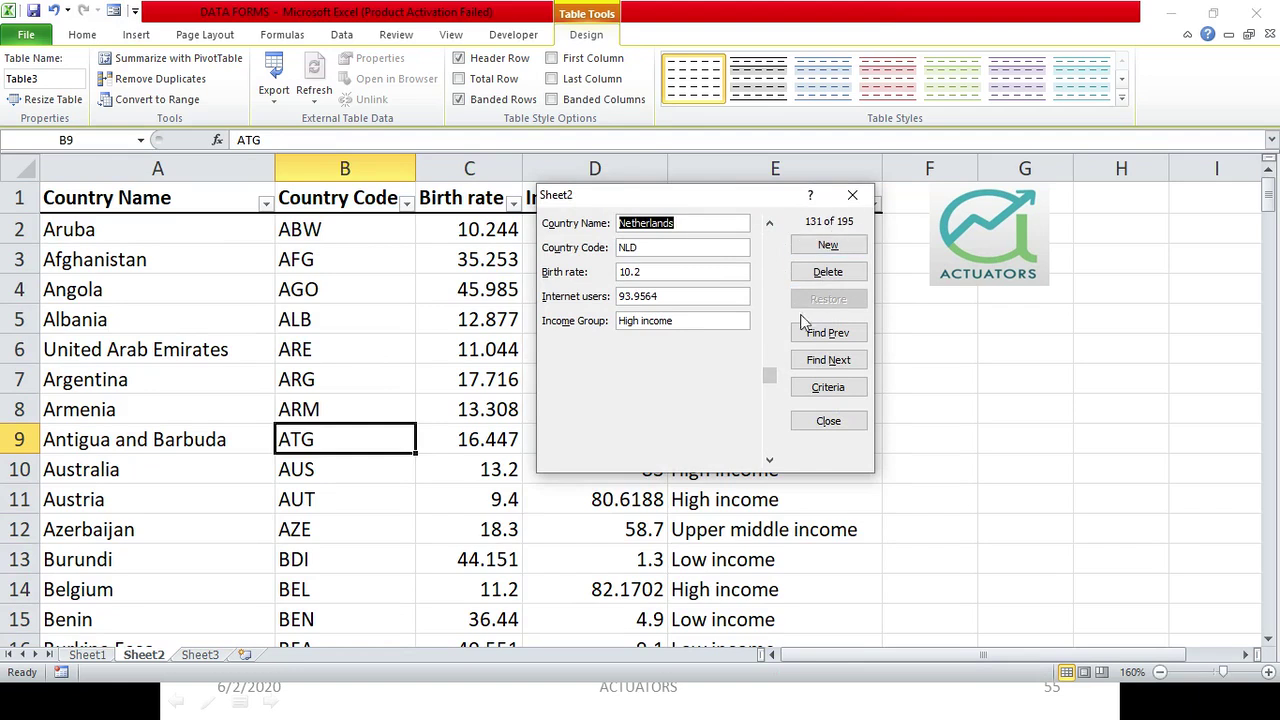
drag(769, 375, 764, 232)
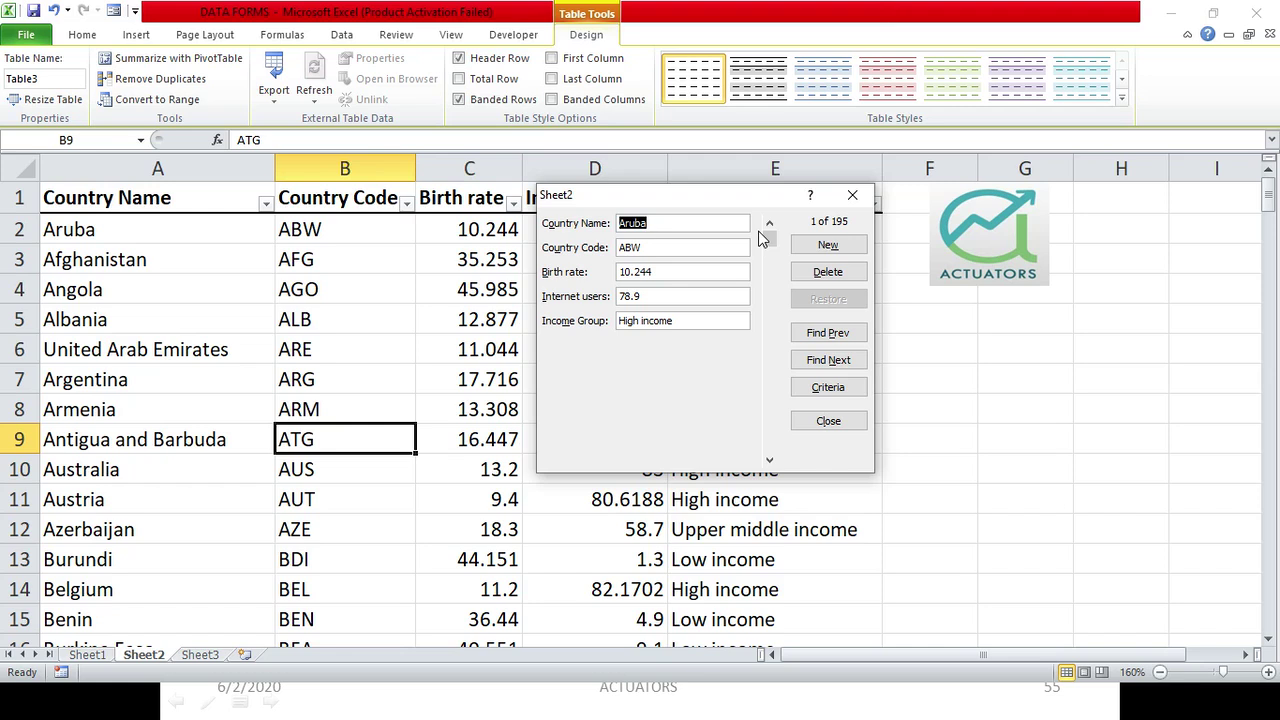
- Search the country records for a birth rate >20 and step forward through the matching records
click(833, 390)
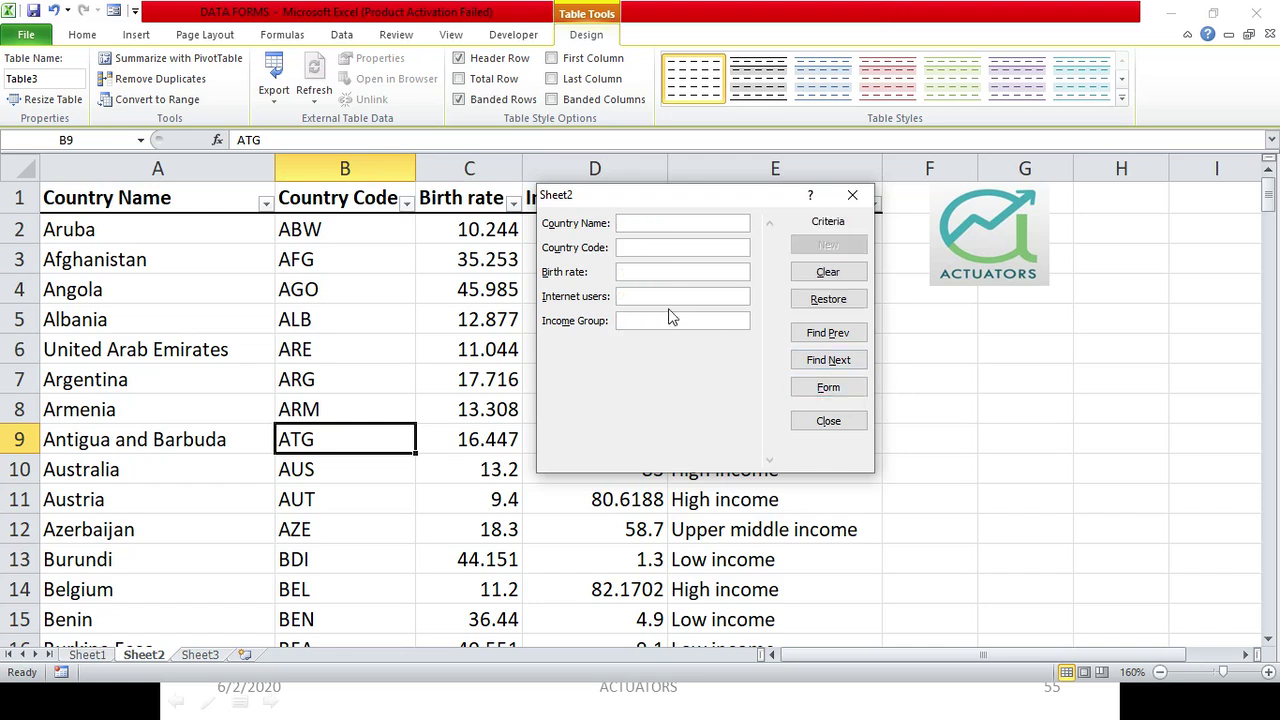
click(655, 190)
drag(713, 209, 783, 201)
click(779, 288)
text(>20)
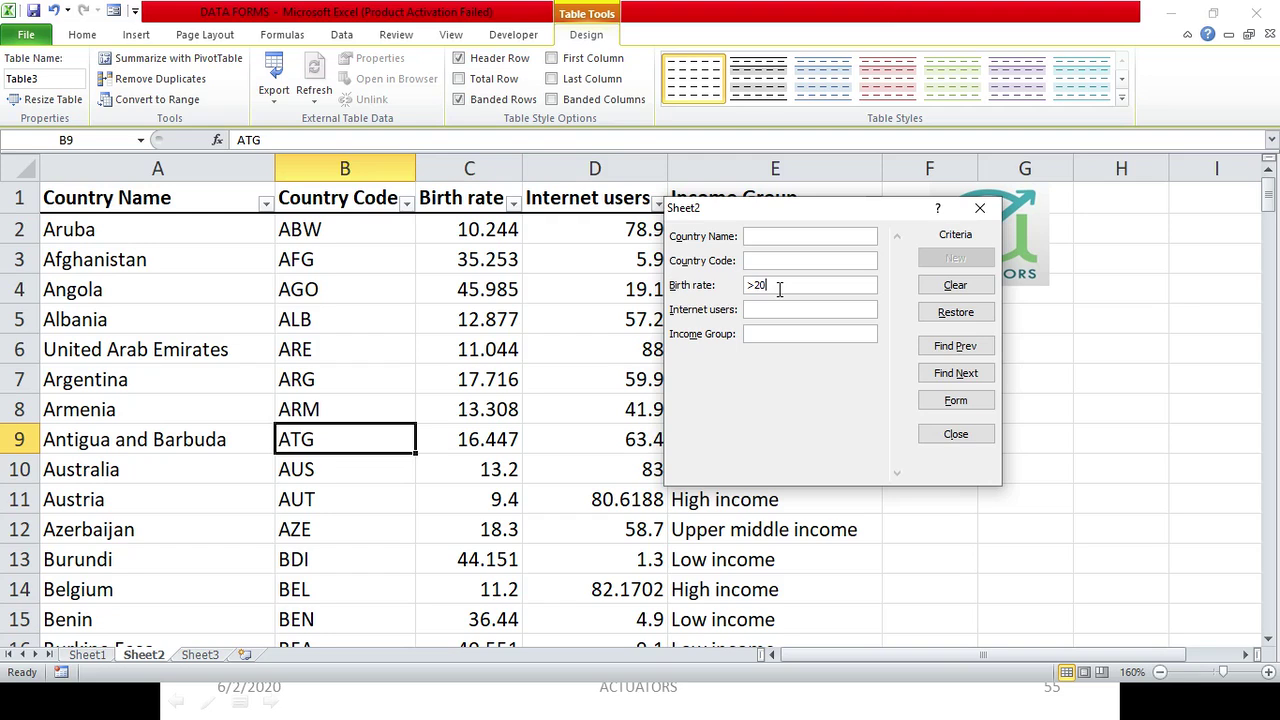
click(956, 346)
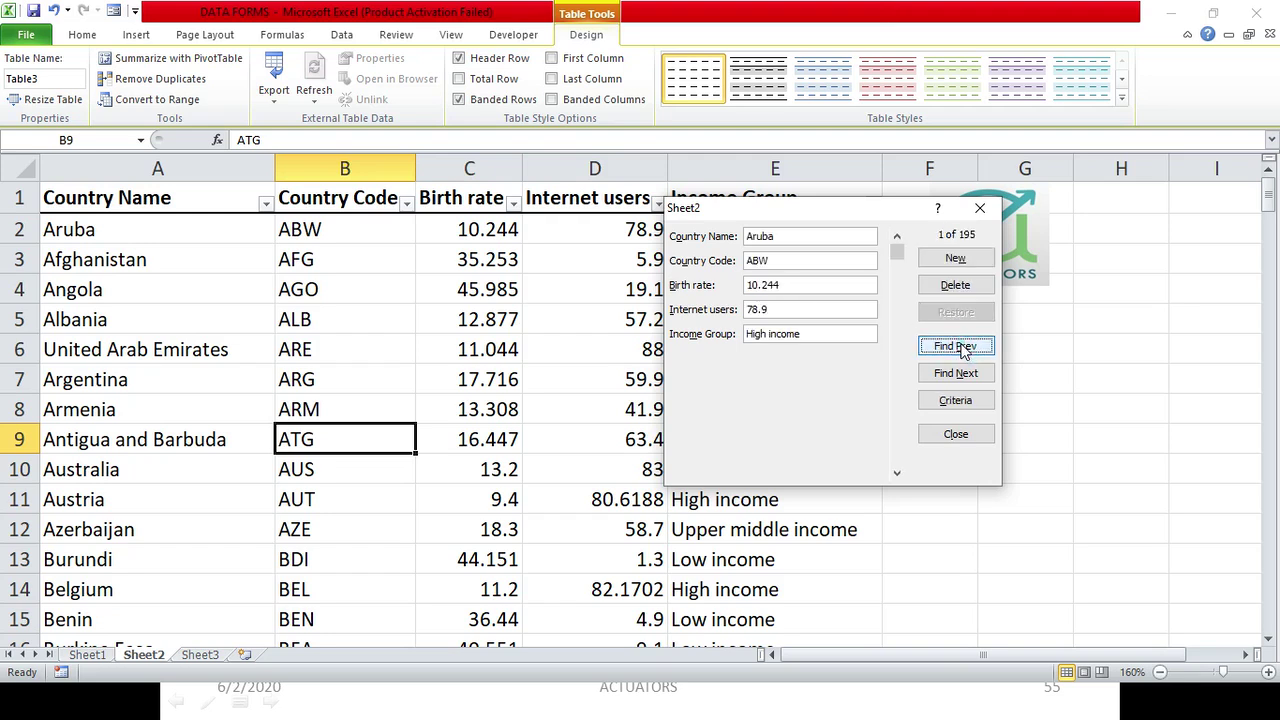
click(960, 374)
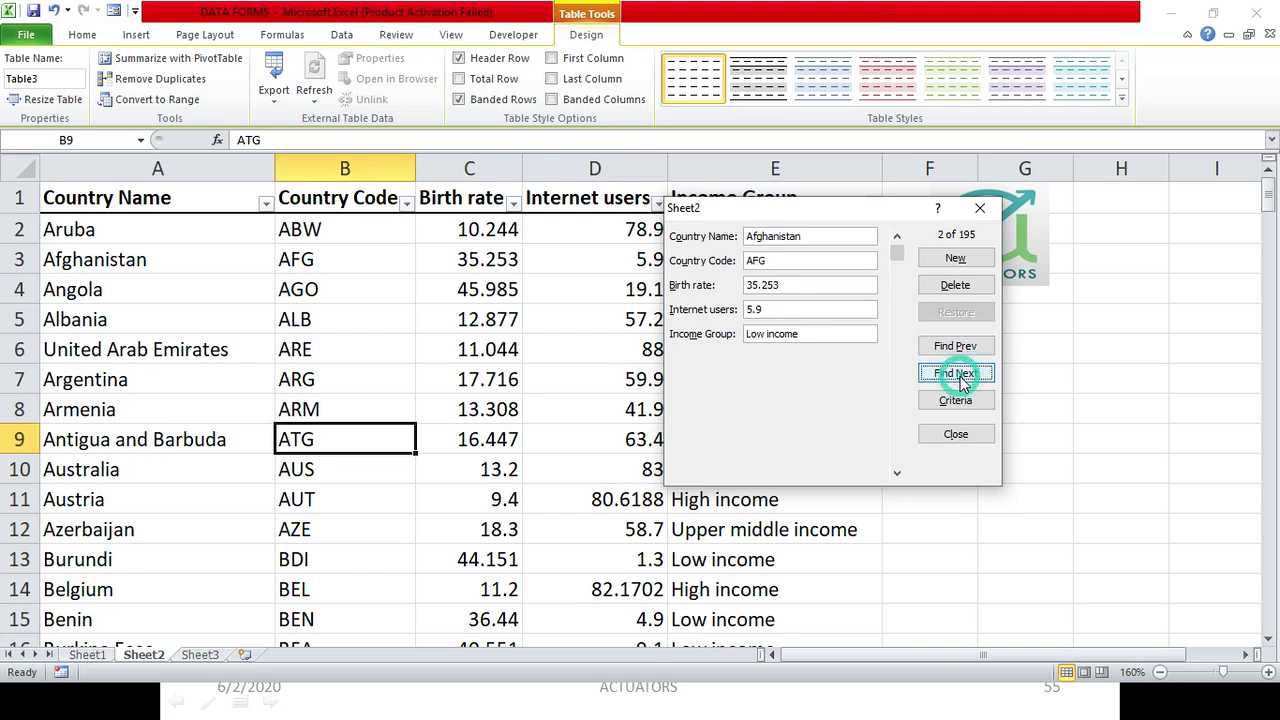
click(960, 375)
click(960, 376)
click(960, 376)
click(961, 376)
click(960, 376)
click(960, 376)
click(960, 376)
click(960, 376)
click(960, 376)
click(960, 376)
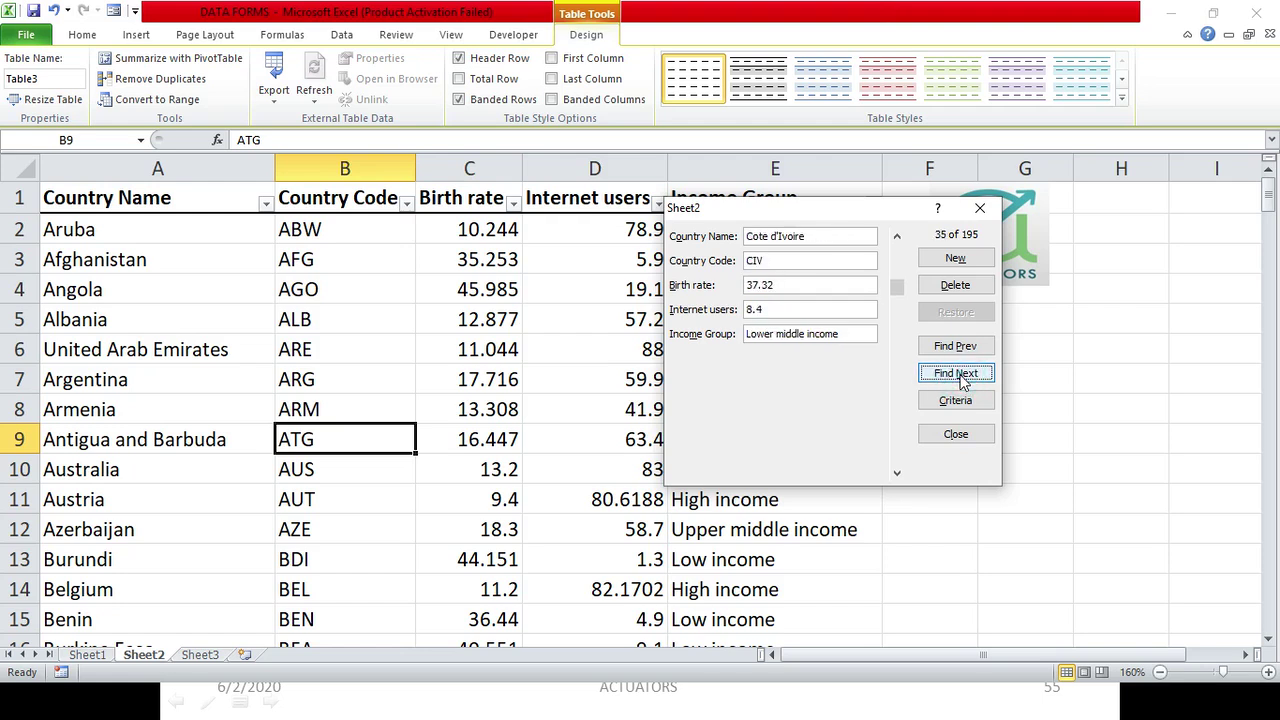